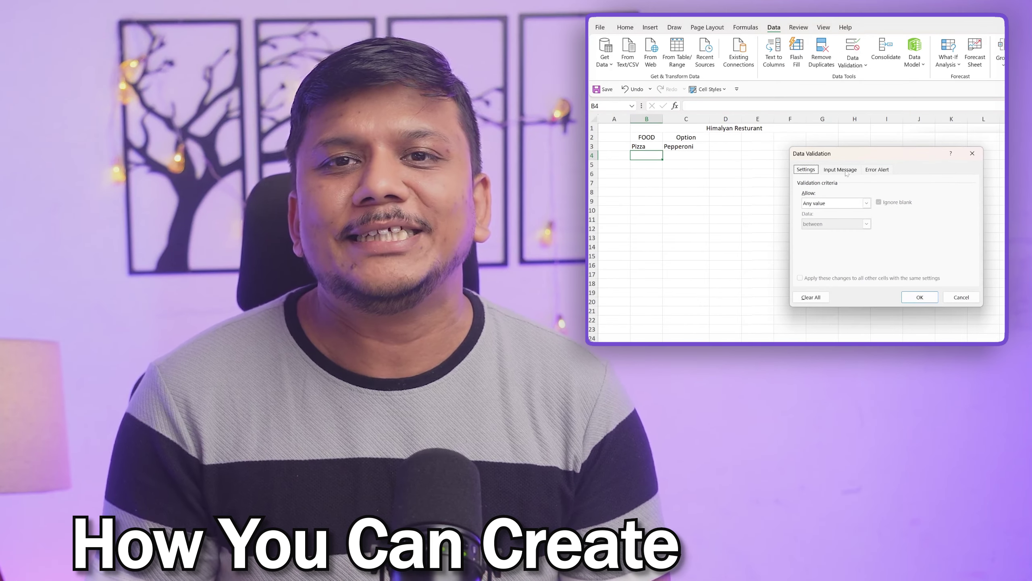
Step: Set Allow to List, then press F3 in the Source box to list the named ranges
{"action": "left_click", "coordinate": [833, 203]}
{"action": "left_click", "coordinate": [834, 237]}
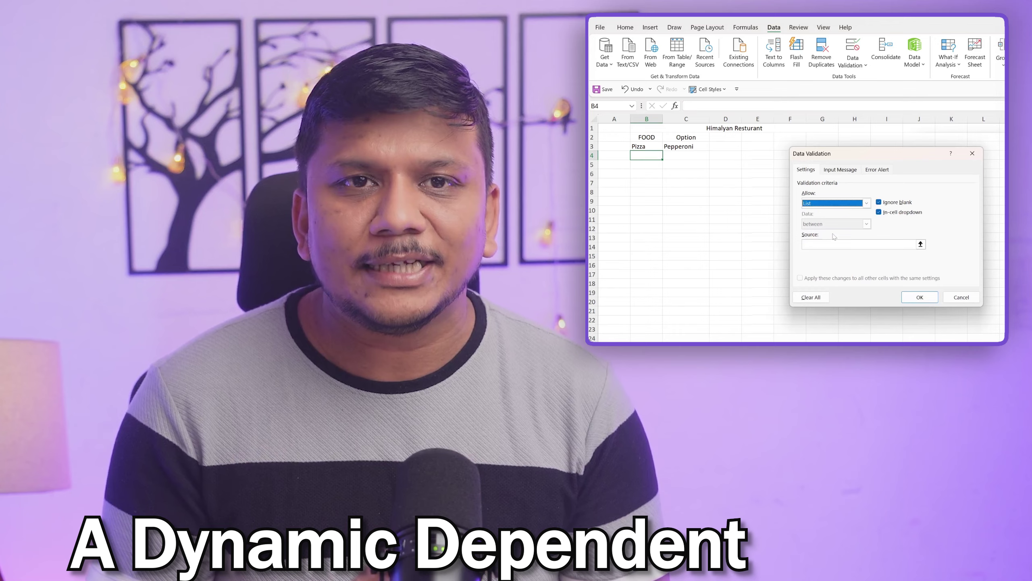
{"action": "left_click", "coordinate": [830, 244]}
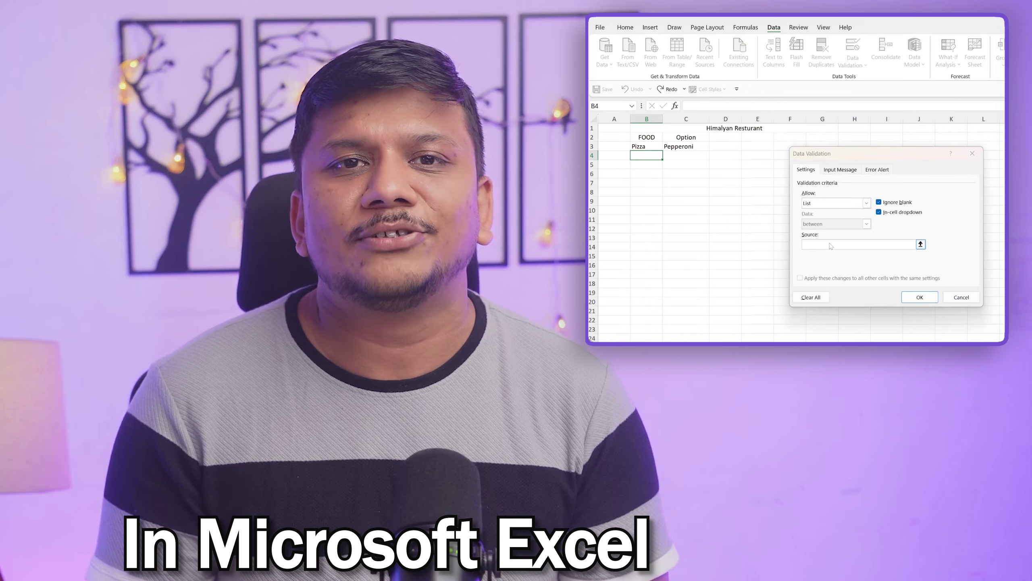
{"action": "key", "text": "F3"}
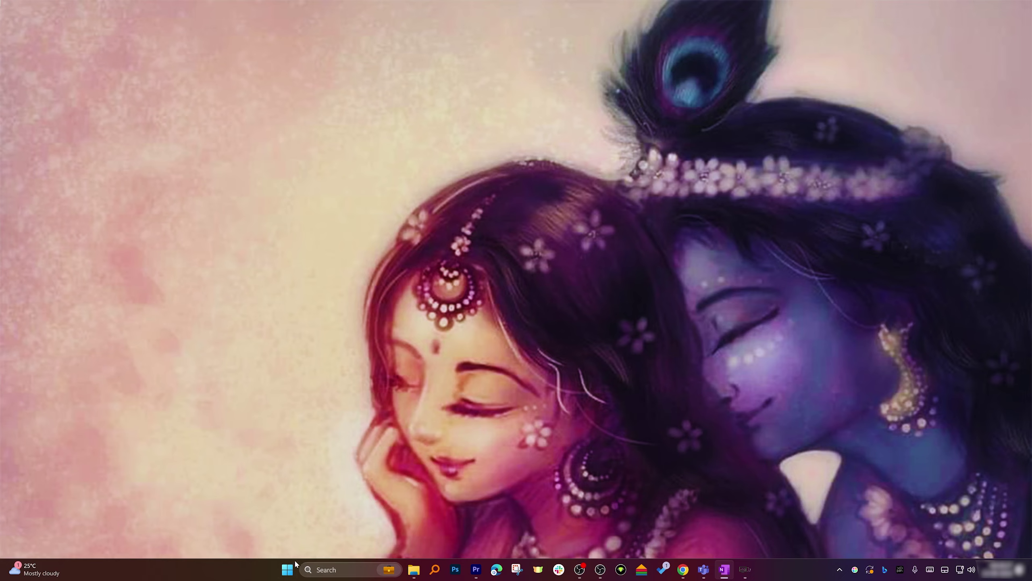
Step: Search for 'excel' from the Start menu and launch Excel
{"action": "left_click", "coordinate": [289, 569]}
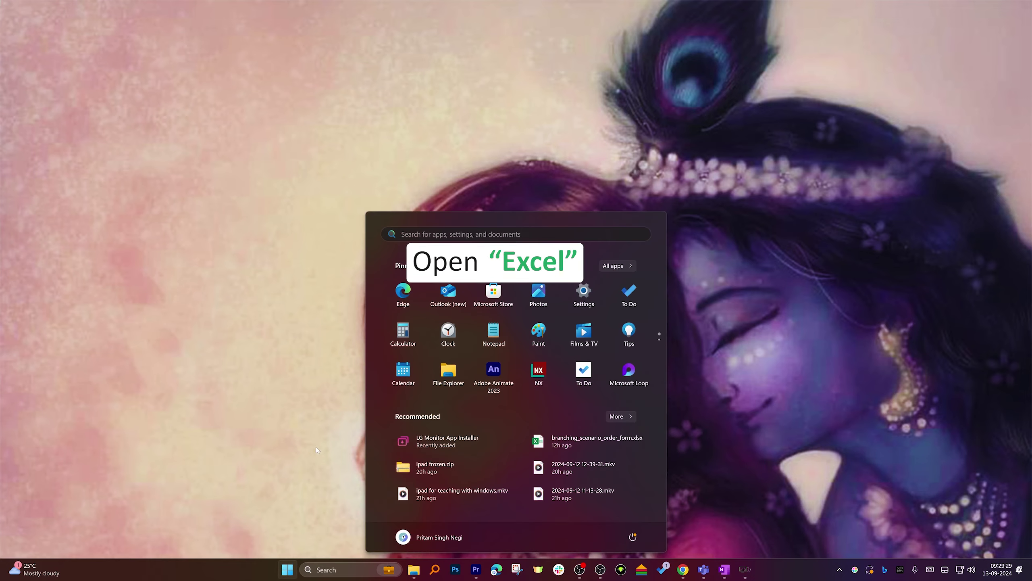
{"action": "type", "text": "excel"}
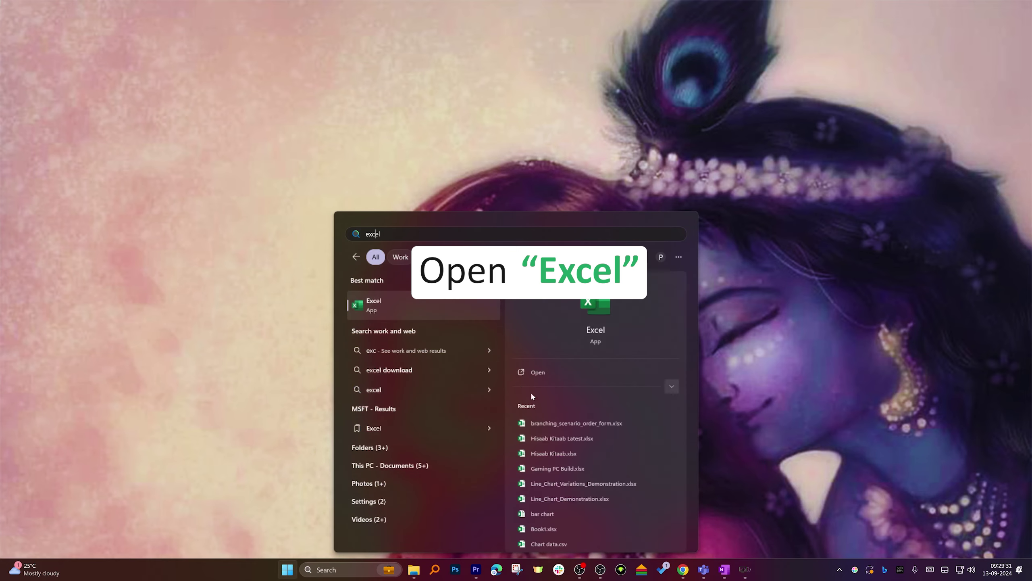
{"action": "left_click", "coordinate": [561, 423]}
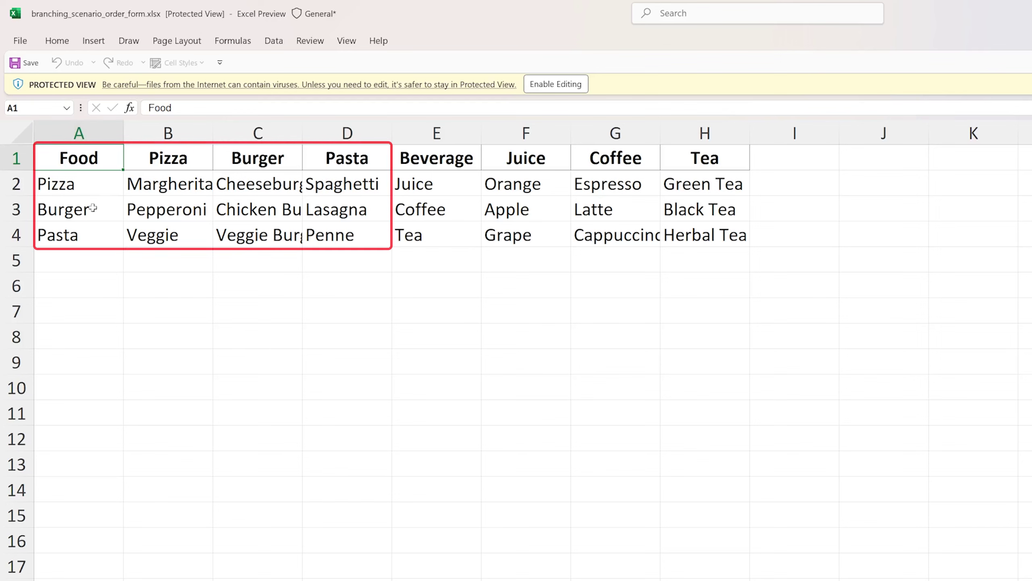
{"action": "key", "text": "ctrl+space"}
{"action": "left_click", "coordinate": [167, 134]}
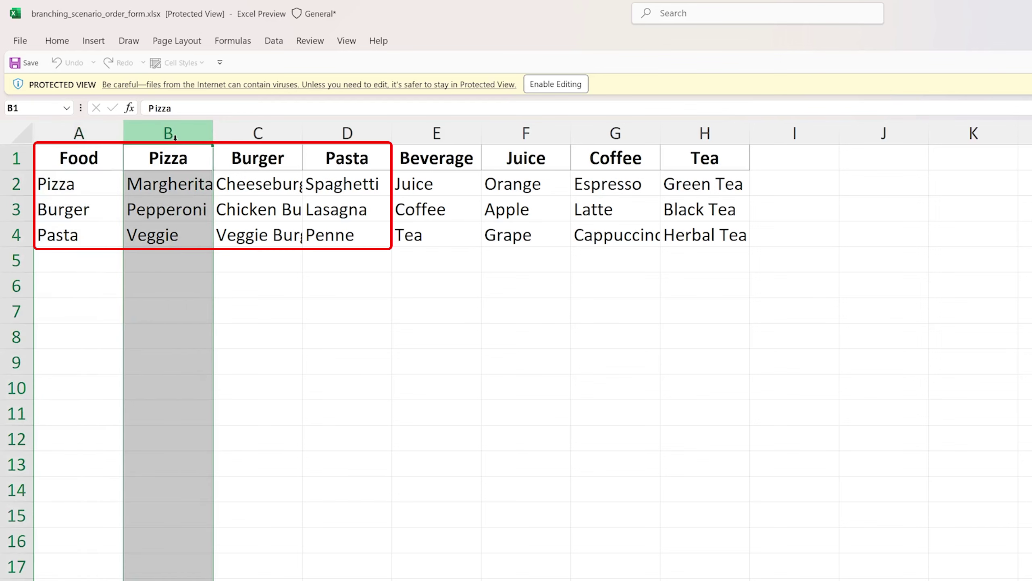
{"action": "left_click", "coordinate": [227, 132]}
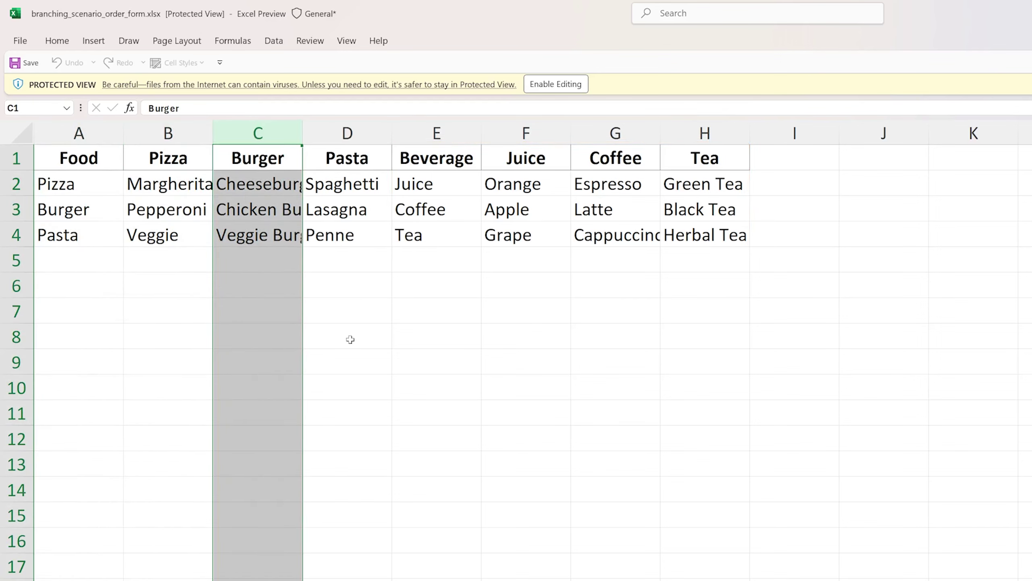
{"action": "left_click", "coordinate": [428, 364]}
{"action": "left_click", "coordinate": [168, 259]}
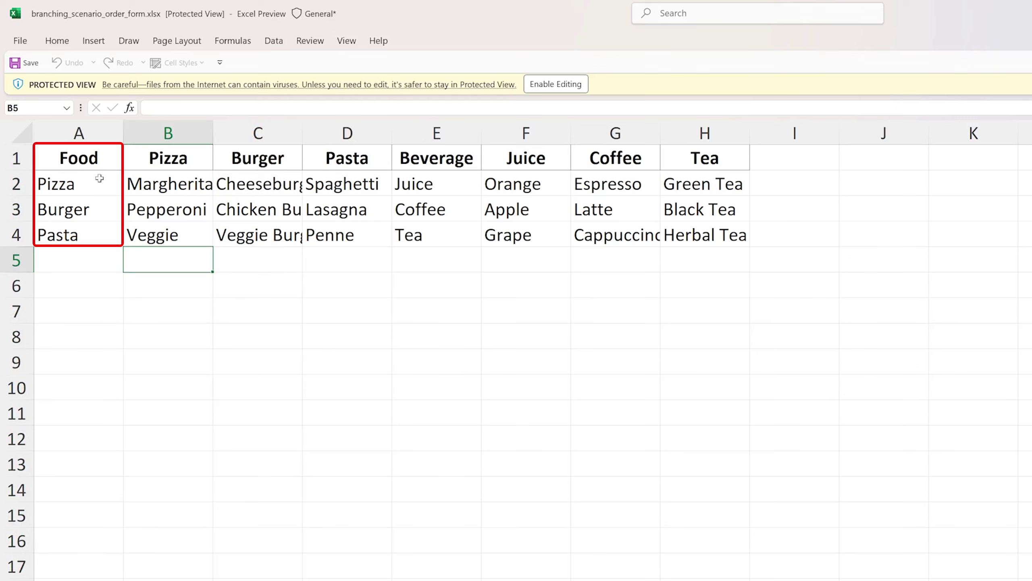
{"action": "left_click_drag", "start_coordinate": [98, 178], "coordinate": [93, 220]}
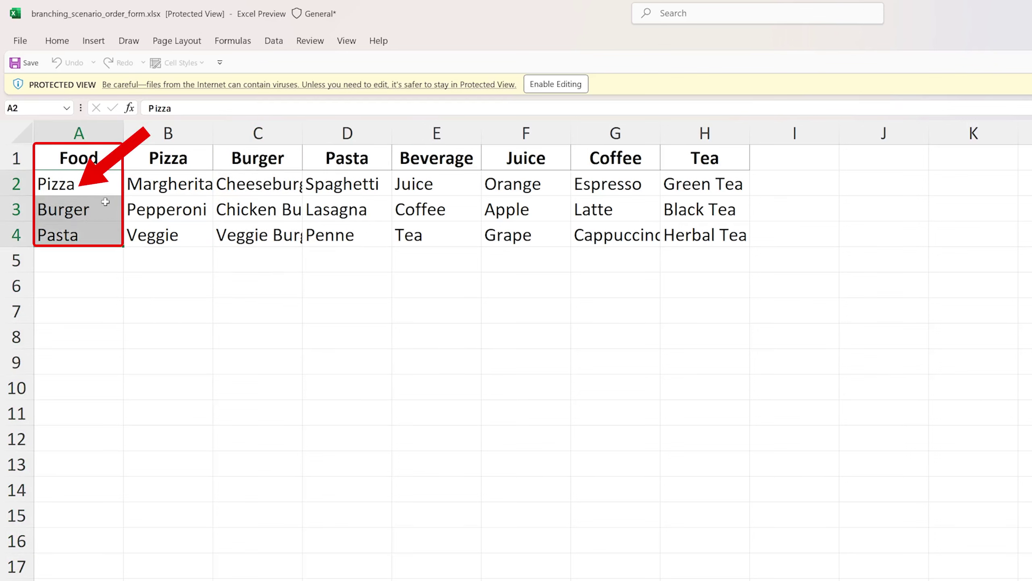
{"action": "left_click", "coordinate": [81, 189]}
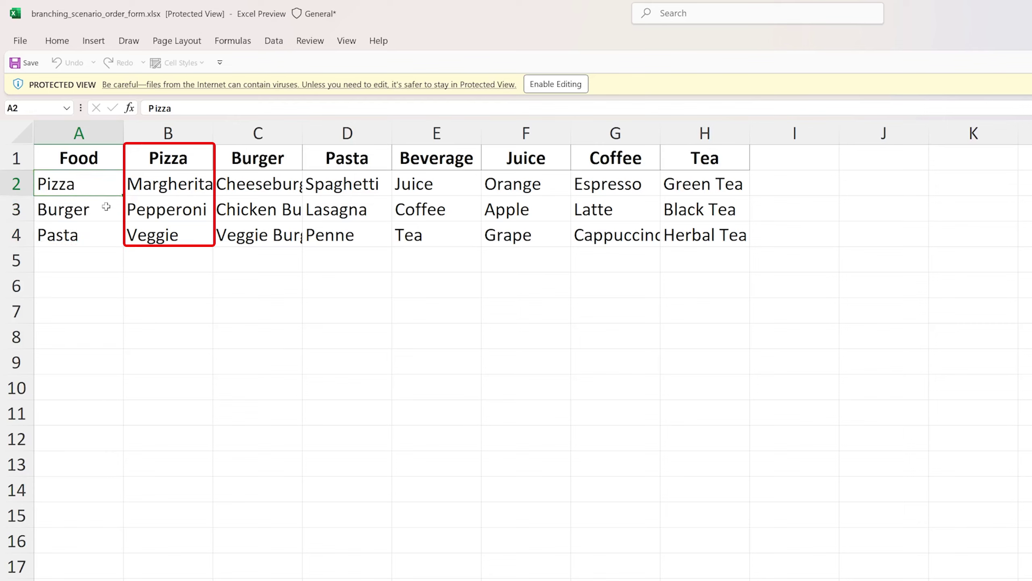
{"action": "left_click_drag", "start_coordinate": [113, 181], "coordinate": [113, 202]}
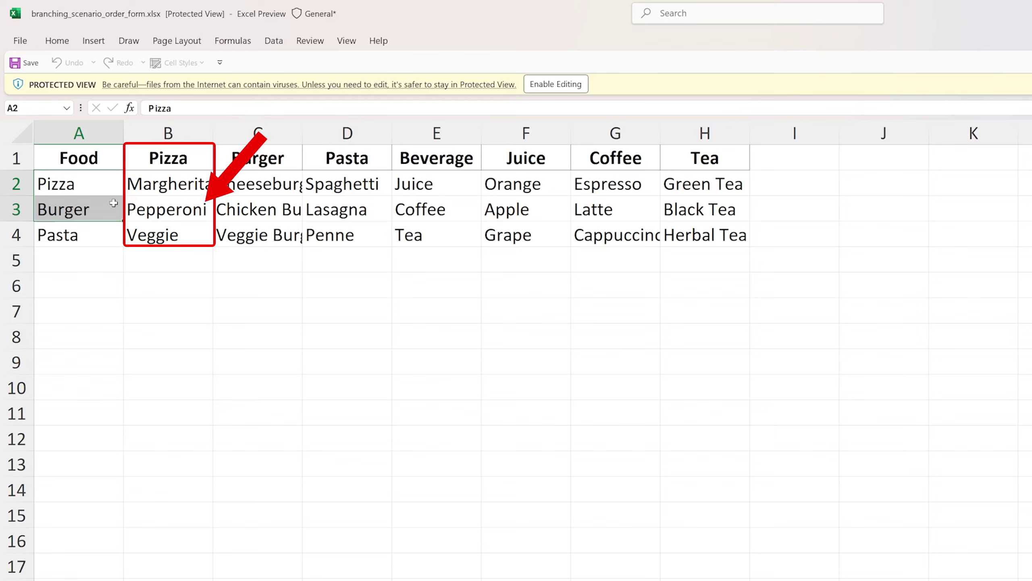
{"action": "left_click", "coordinate": [167, 240]}
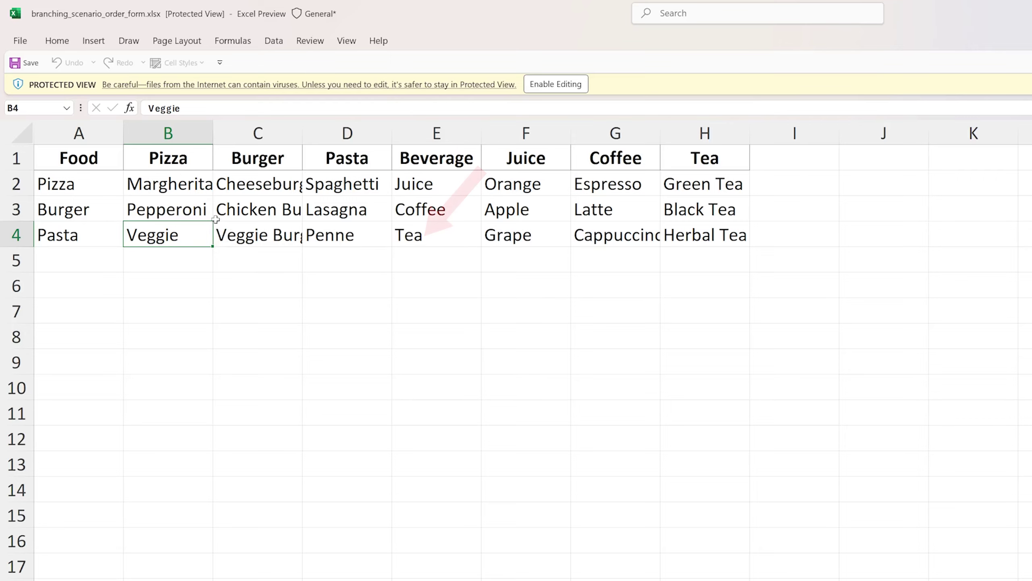
Step: Enable editing and autofit column C to show Cheeseburger, Chicken Burger and Veggie Burger fully
{"action": "left_click", "coordinate": [564, 84]}
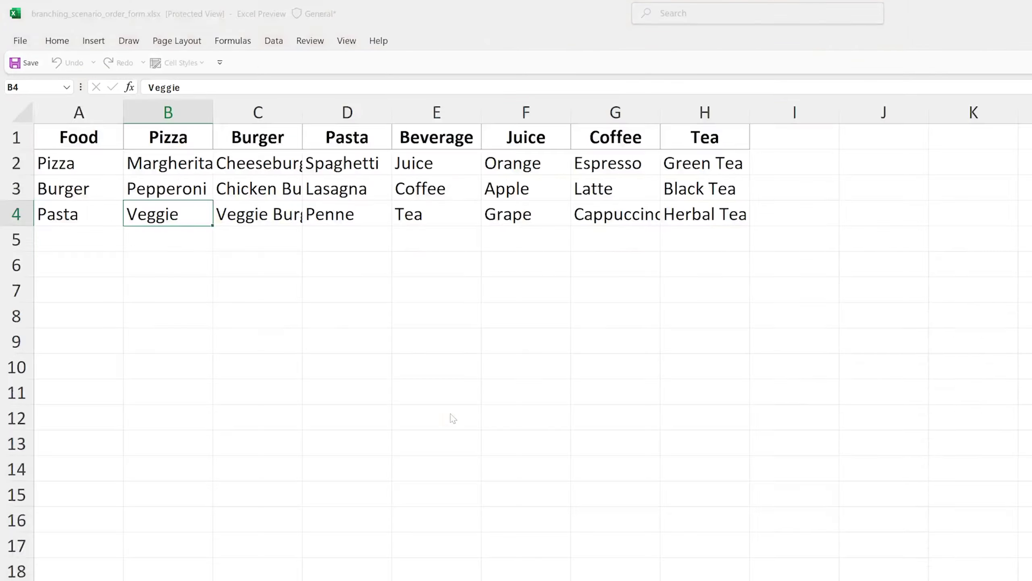
{"action": "left_click", "coordinate": [450, 410]}
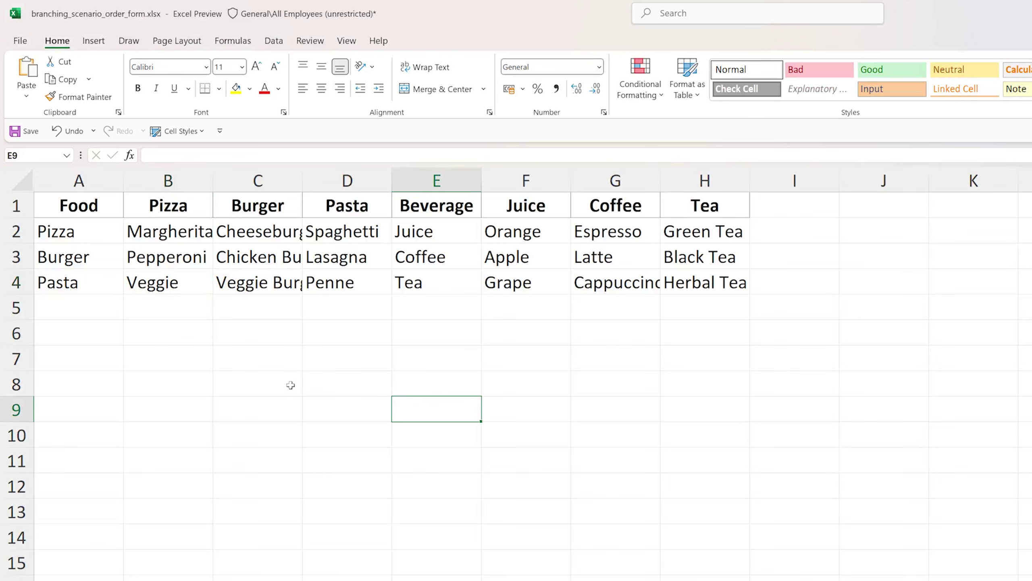
{"action": "double_click", "coordinate": [302, 179]}
{"action": "left_click", "coordinate": [302, 179]}
{"action": "left_click", "coordinate": [475, 357]}
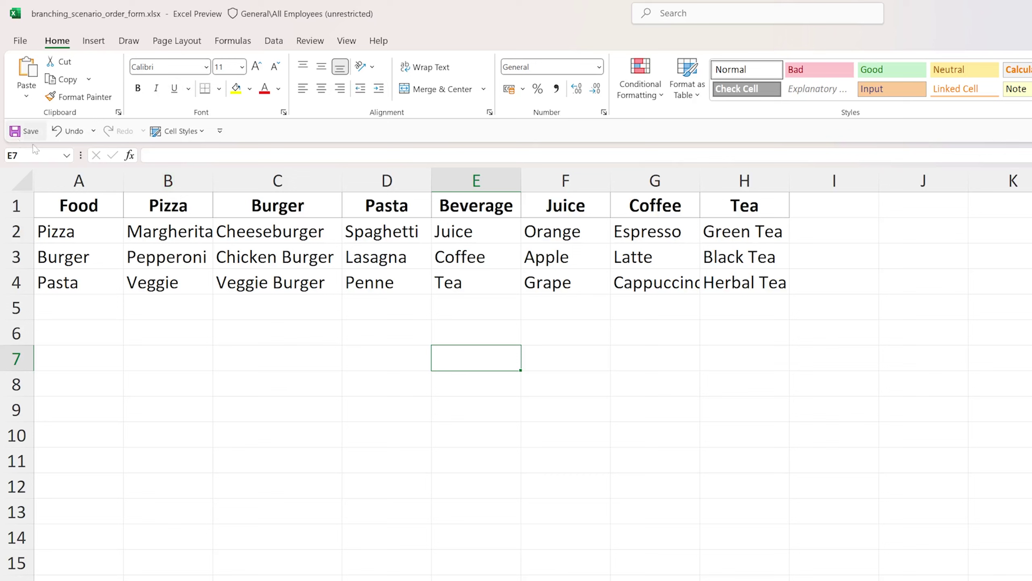
{"action": "left_click", "coordinate": [153, 336]}
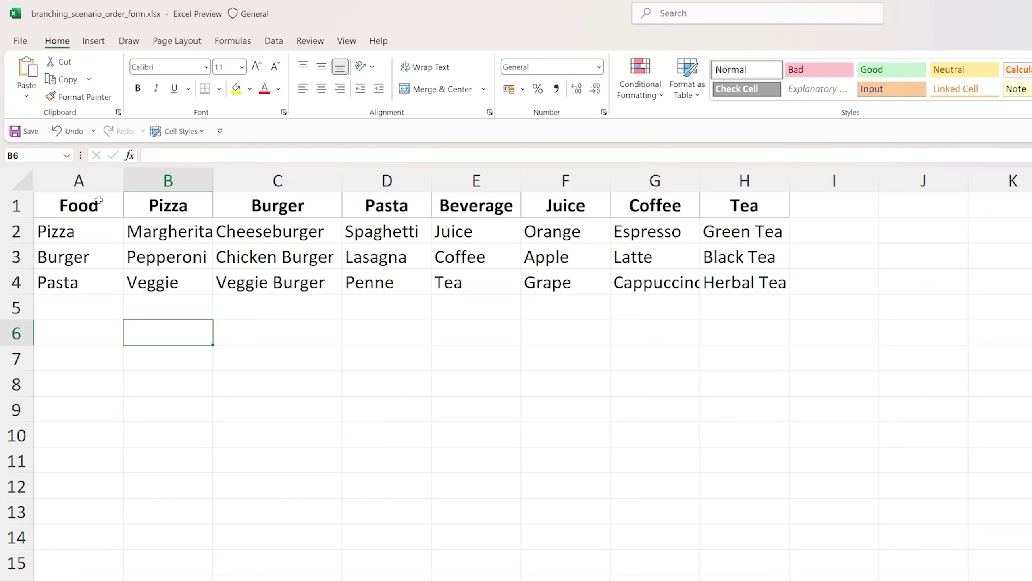
{"action": "left_click", "coordinate": [118, 376]}
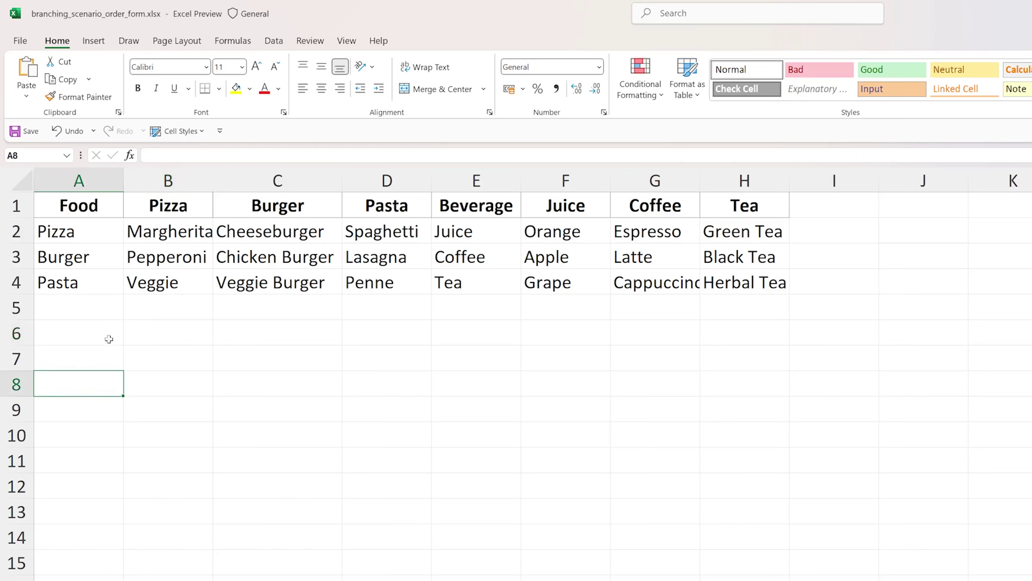
{"action": "left_click", "coordinate": [83, 207]}
Step: Create the name Food for A1:A4 from the top-row header with Create from Selection
{"action": "left_click_drag", "start_coordinate": [83, 232], "coordinate": [86, 283]}
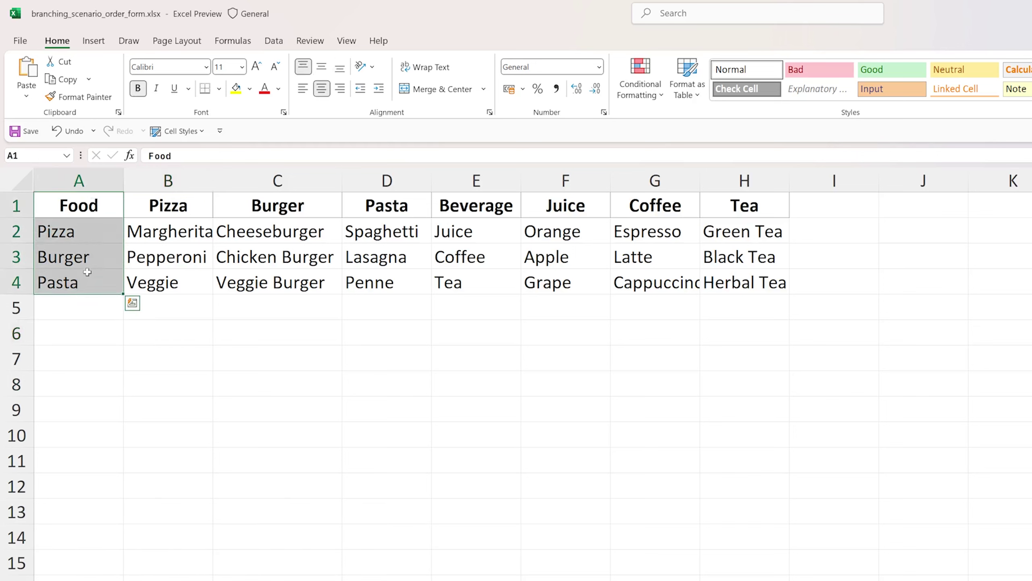
{"action": "left_click", "coordinate": [239, 42]}
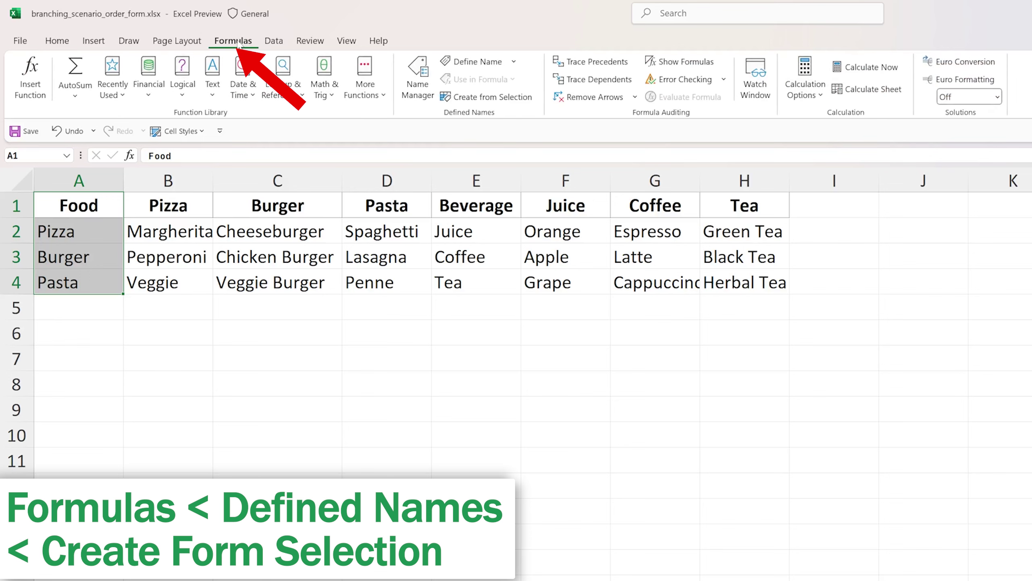
{"action": "left_click", "coordinate": [492, 97]}
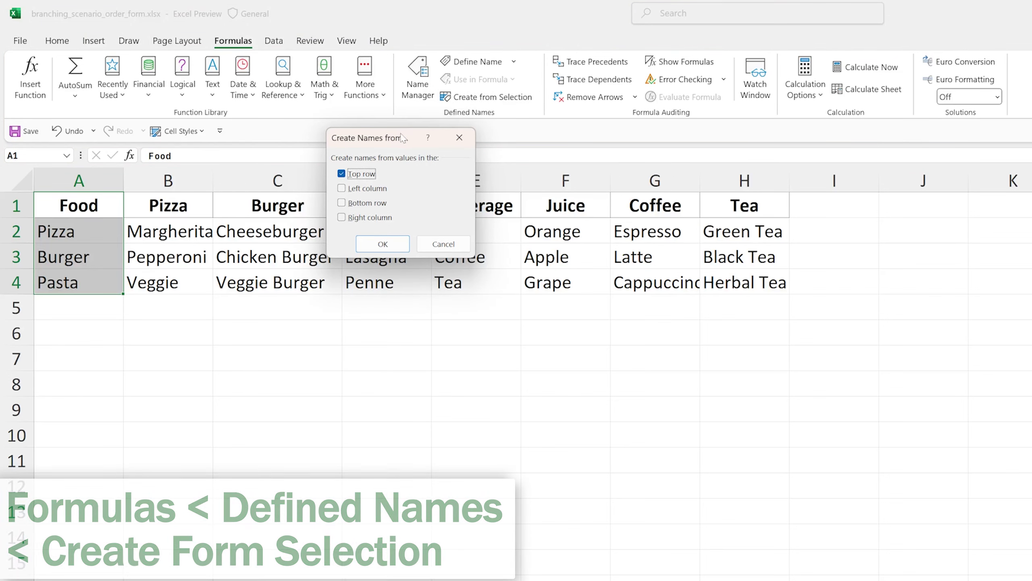
{"action": "left_click_drag", "start_coordinate": [369, 138], "coordinate": [507, 263]}
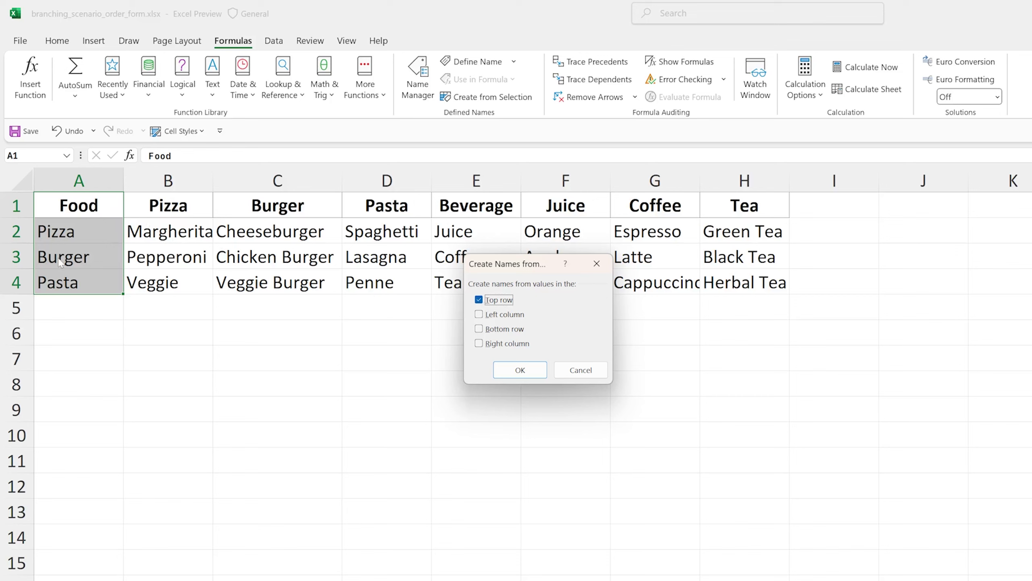
{"action": "left_click", "coordinate": [519, 370]}
{"action": "left_click", "coordinate": [484, 408]}
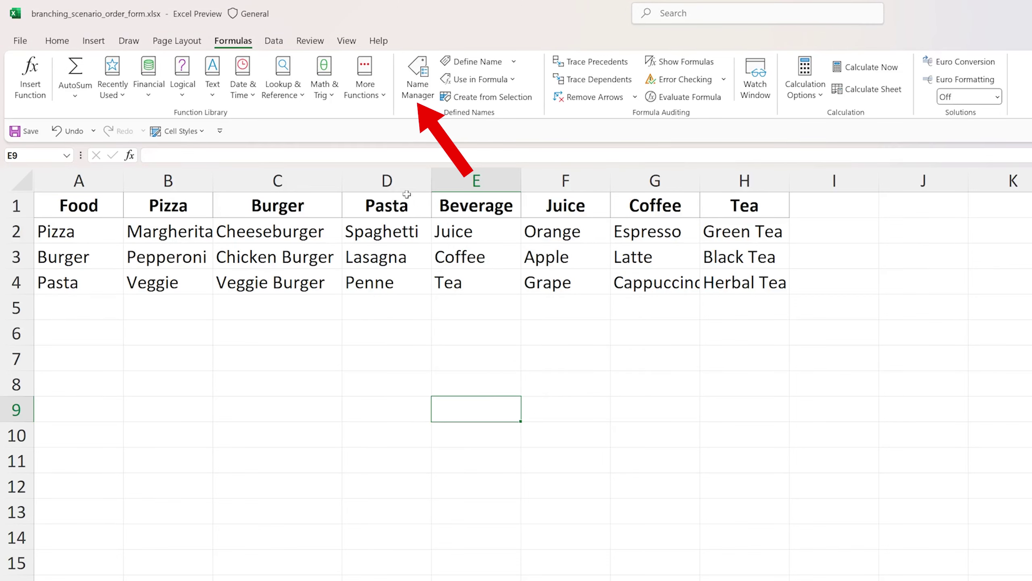
{"action": "left_click", "coordinate": [419, 92]}
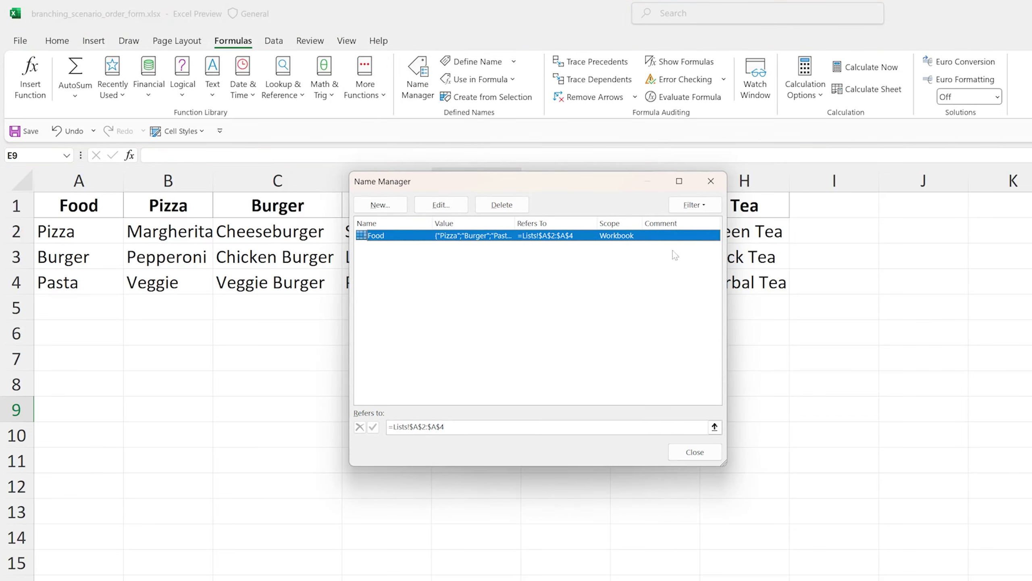
{"action": "left_click_drag", "start_coordinate": [726, 223], "coordinate": [903, 223]}
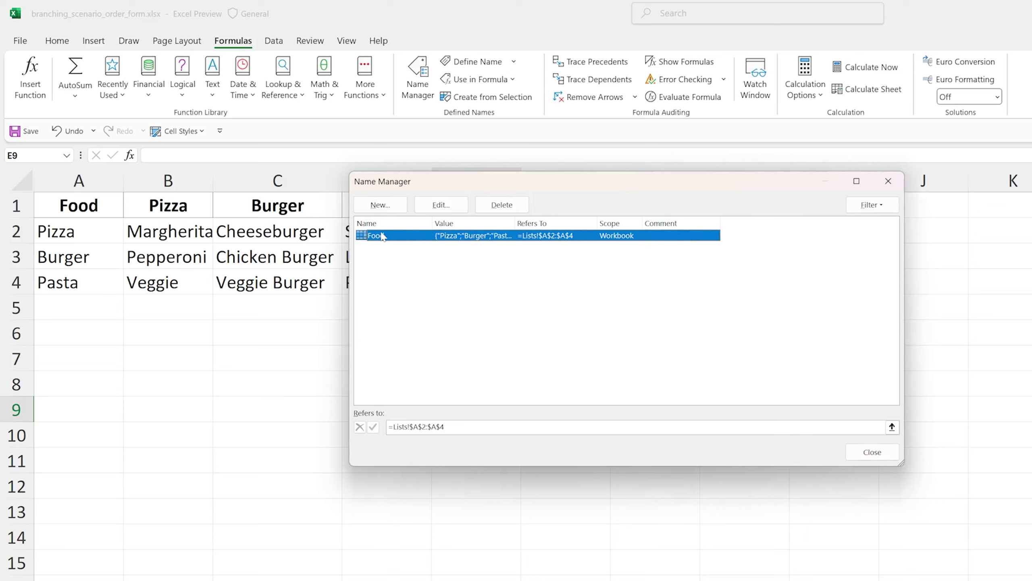
{"action": "double_click", "coordinate": [513, 225]}
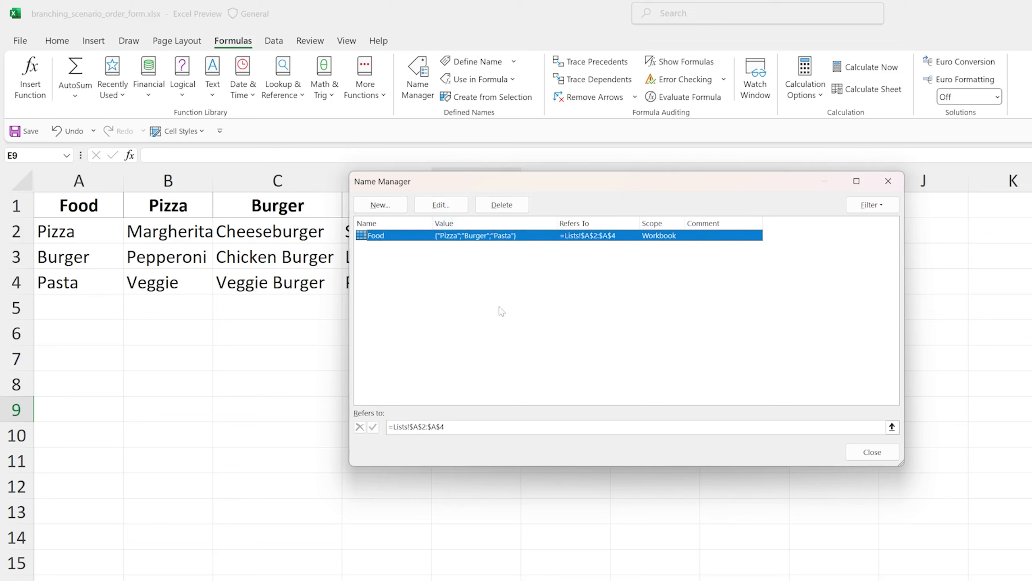
{"action": "left_click", "coordinate": [872, 451]}
{"action": "left_click", "coordinate": [736, 421]}
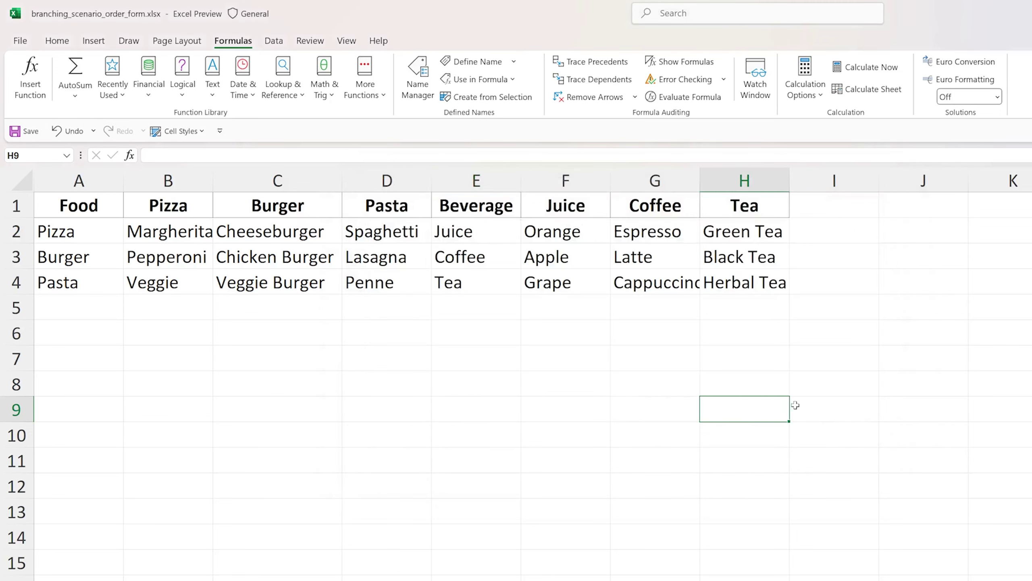
Step: Test =food in H9 on the data sheet, then clear the spilled Pizza, Burger, Pasta results
{"action": "type", "text": "="}
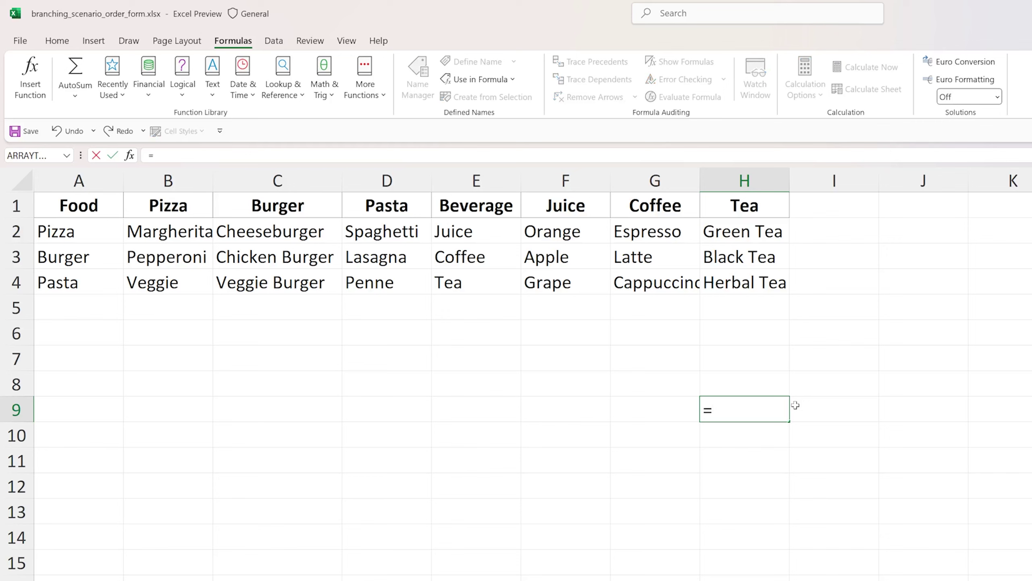
{"action": "type", "text": "f"}
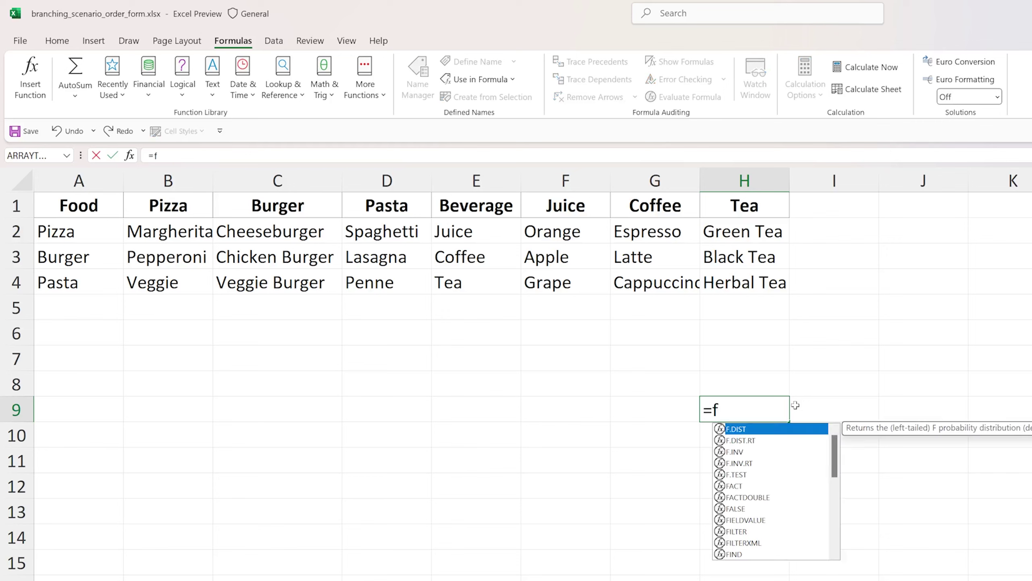
{"action": "type", "text": "ood"}
{"action": "key", "text": "Return"}
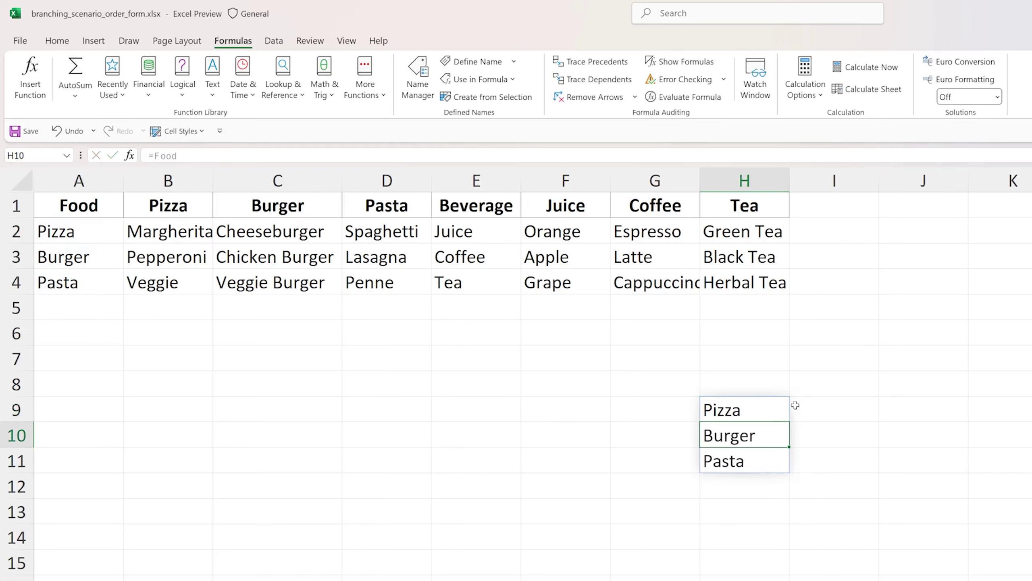
{"action": "left_click_drag", "start_coordinate": [786, 366], "coordinate": [787, 513]}
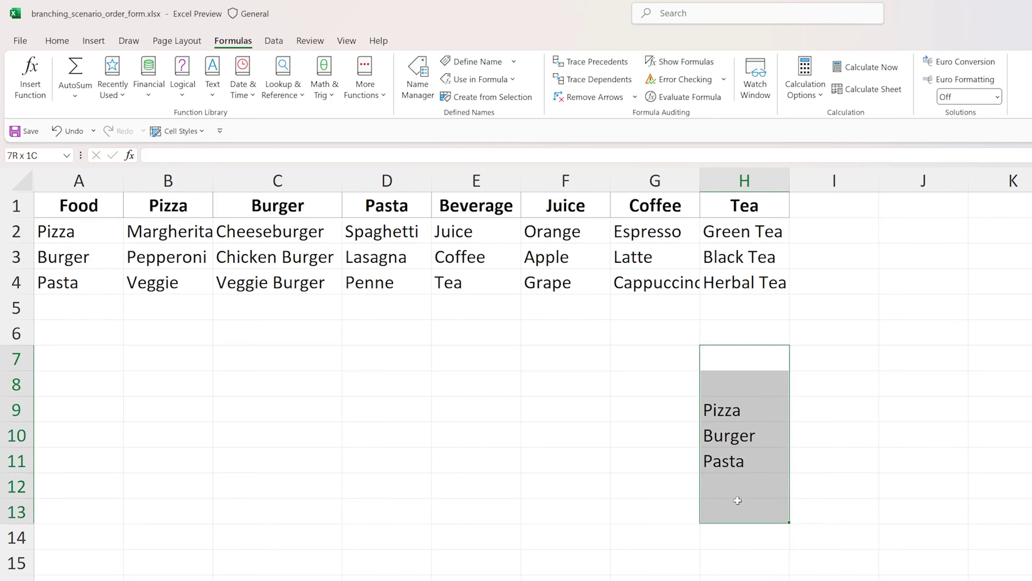
{"action": "key", "text": "Delete"}
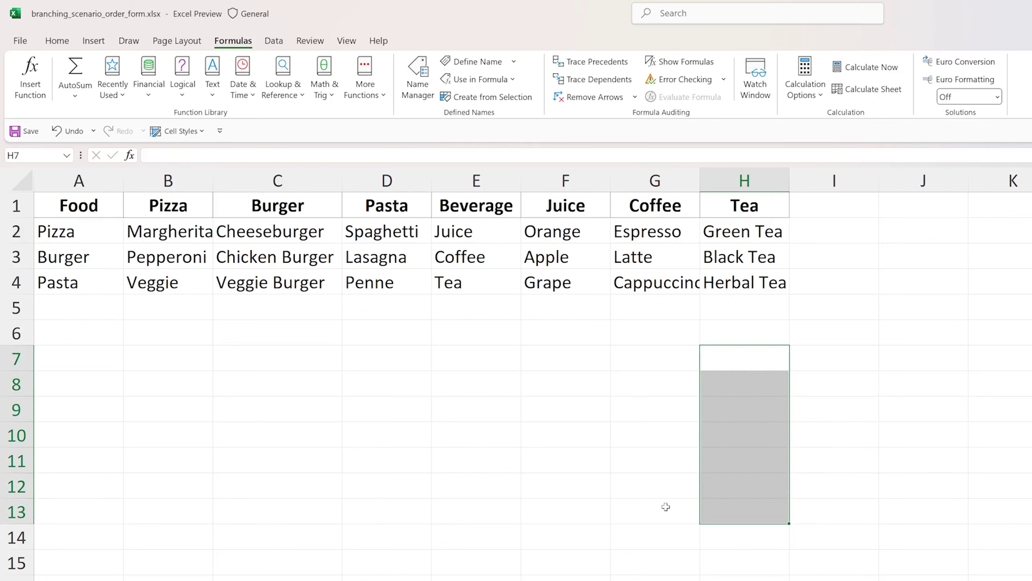
Step: Insert a new sheet, test =food in H13, then delete the results
{"action": "key", "text": "shift+F11"}
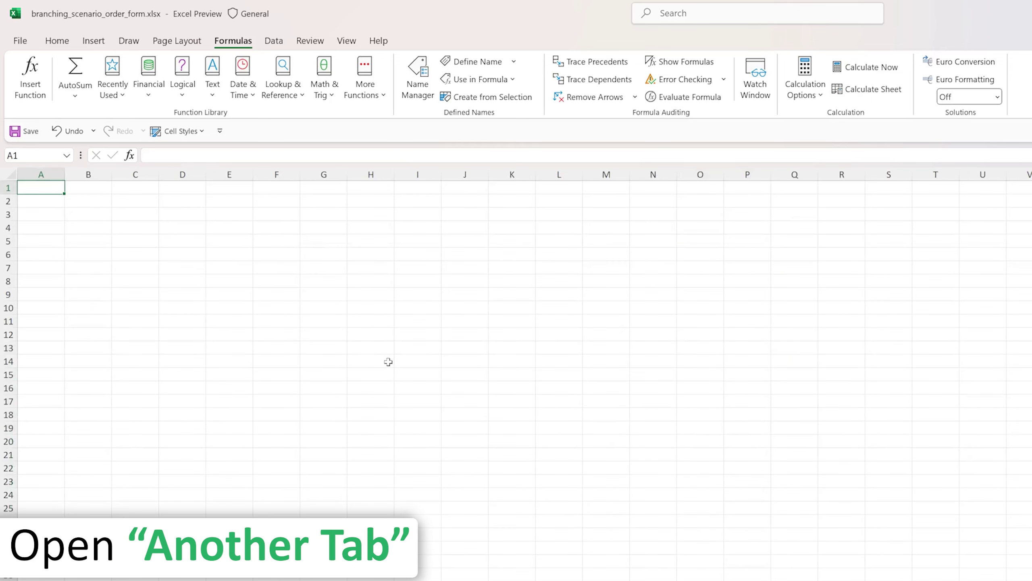
{"action": "left_click", "coordinate": [389, 346]}
{"action": "type", "text": "="}
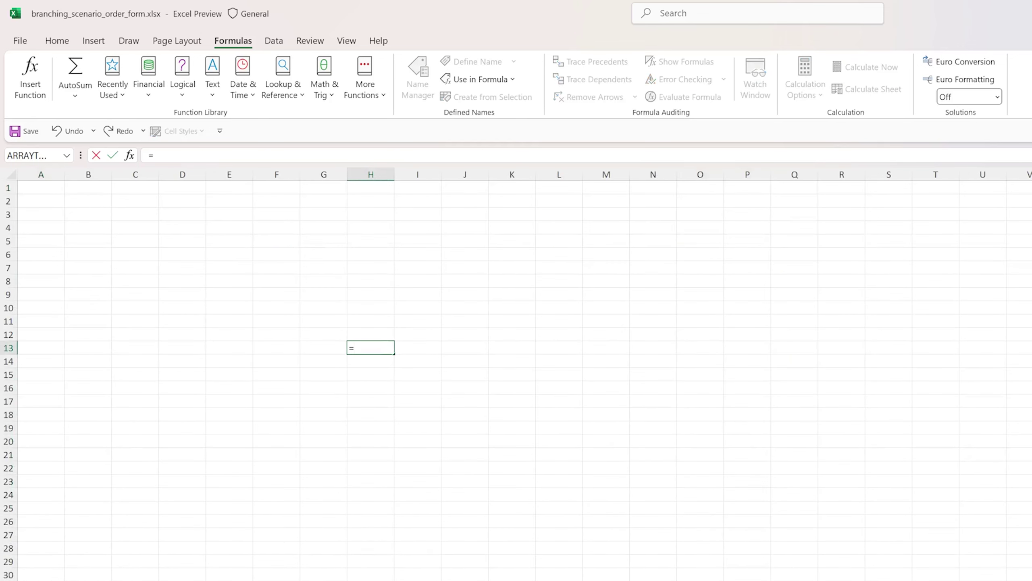
{"action": "type", "text": "food"}
{"action": "key", "text": "Return"}
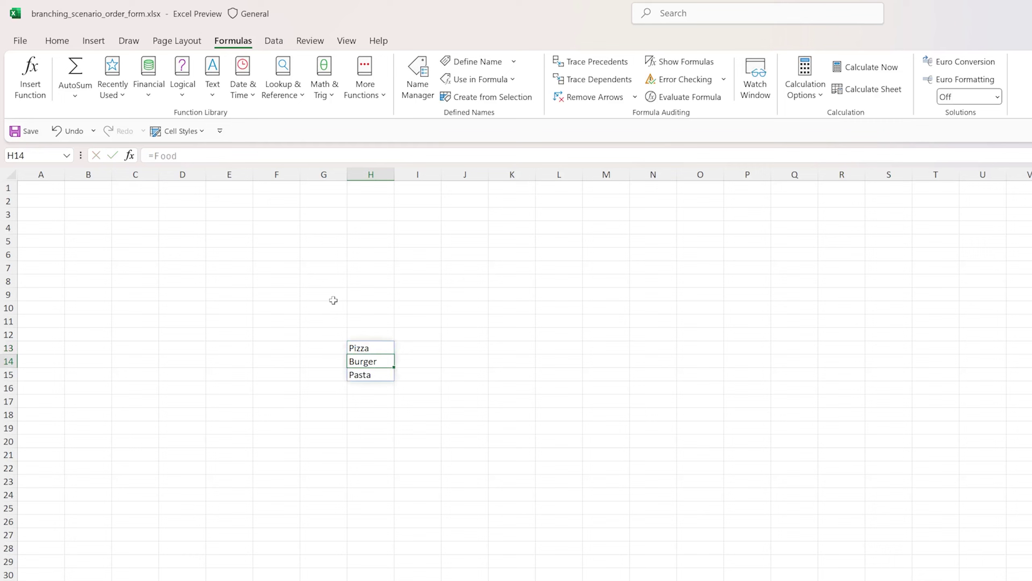
{"action": "left_click_drag", "start_coordinate": [334, 300], "coordinate": [425, 415]}
{"action": "key", "text": "Delete"}
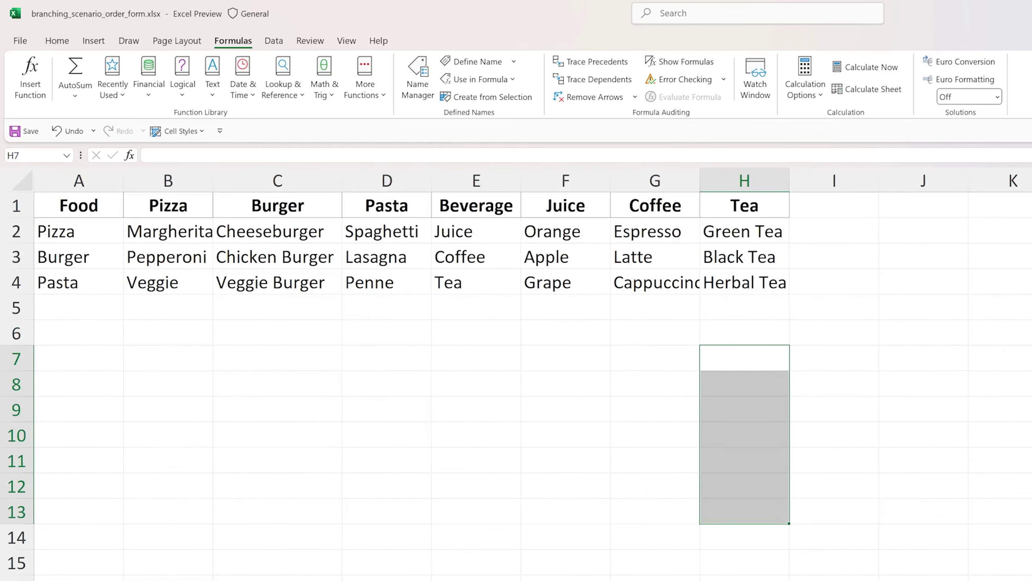
Step: Create names for the Pizza through Tea lists in B1:H4 from the top row only
{"action": "left_click", "coordinate": [310, 537]}
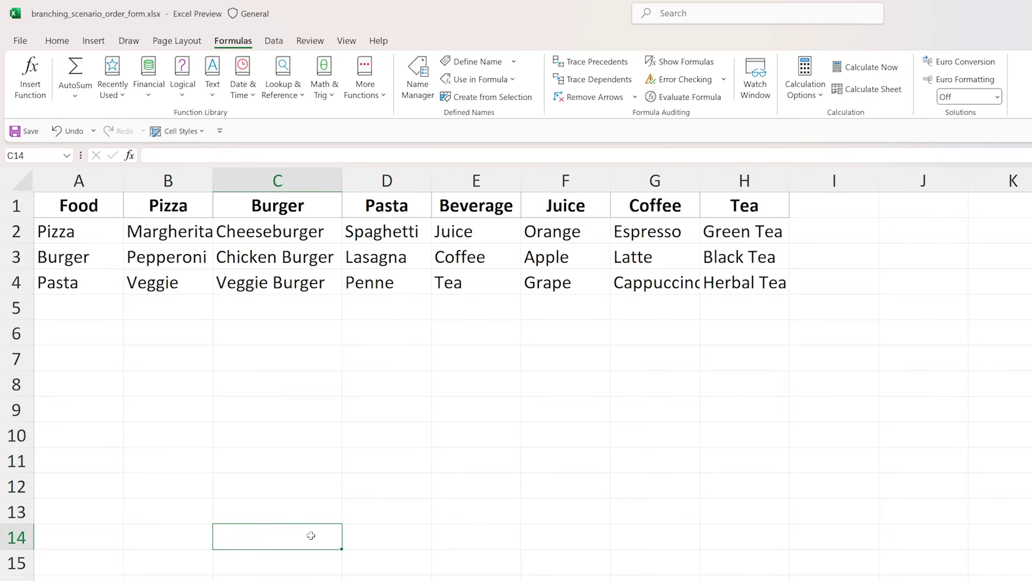
{"action": "left_click", "coordinate": [386, 409]}
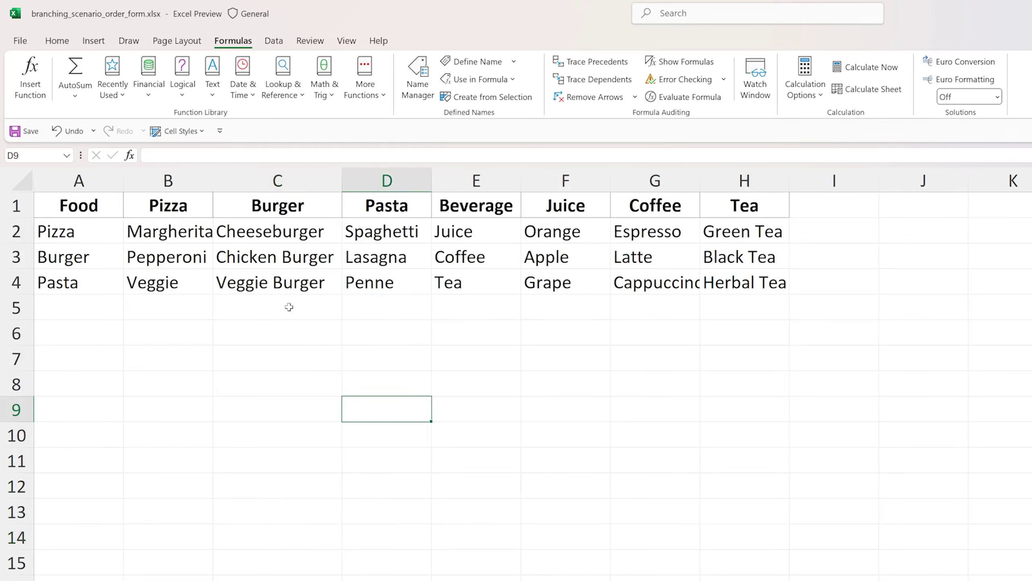
{"action": "left_click", "coordinate": [168, 202]}
{"action": "left_click_drag", "start_coordinate": [167, 202], "coordinate": [760, 283]}
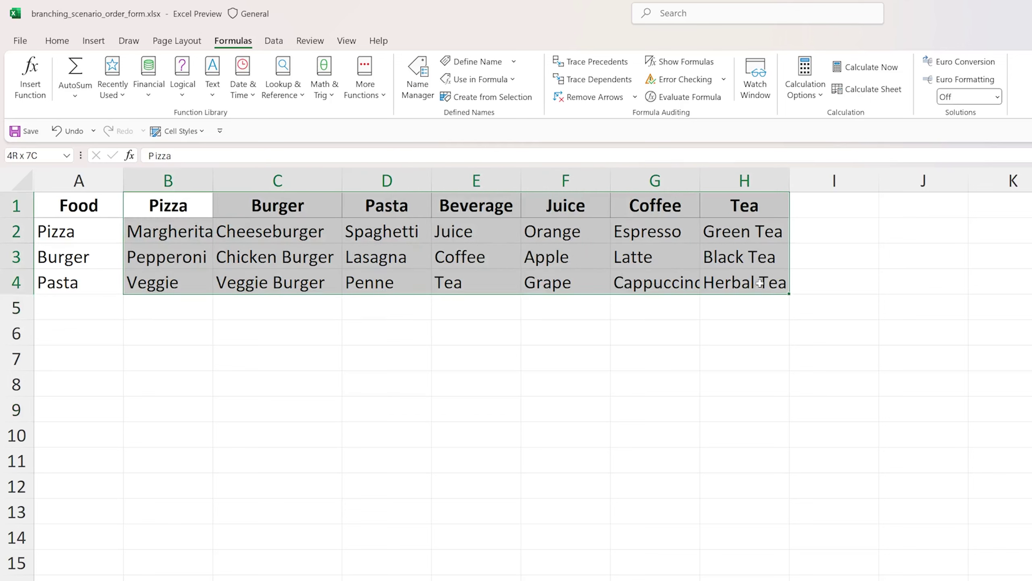
{"action": "left_click", "coordinate": [487, 105]}
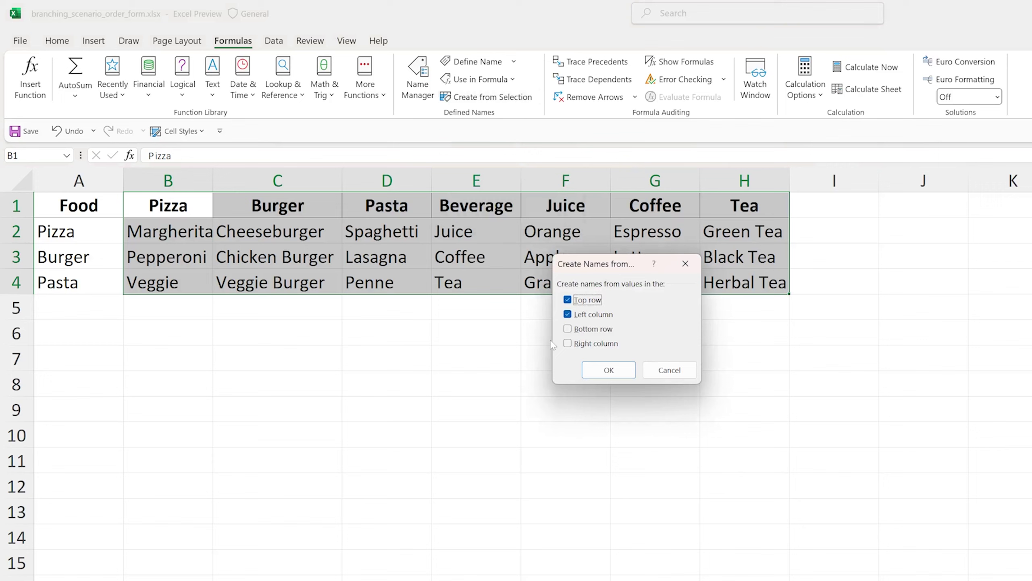
{"action": "left_click", "coordinate": [568, 316]}
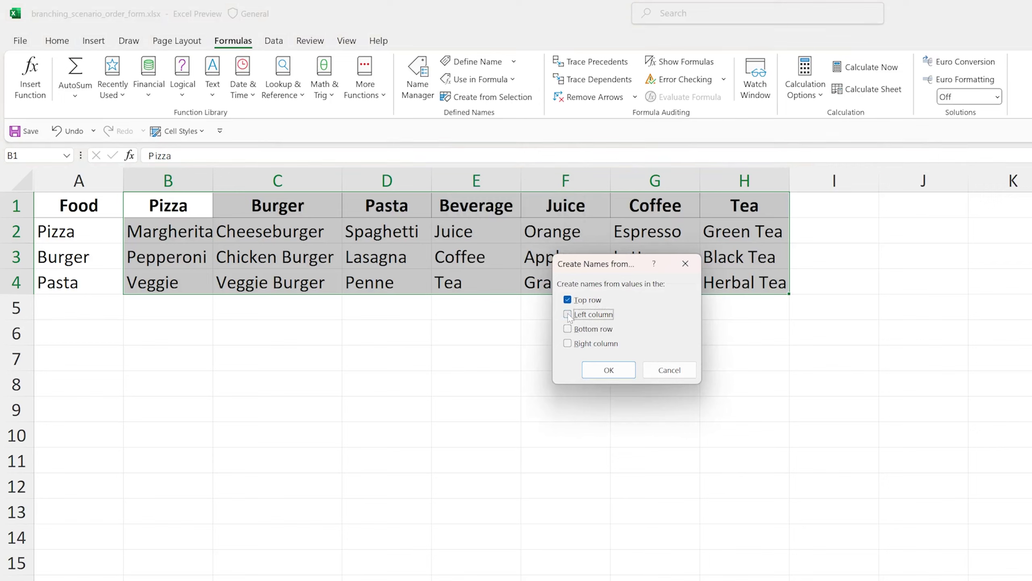
{"action": "left_click", "coordinate": [601, 370]}
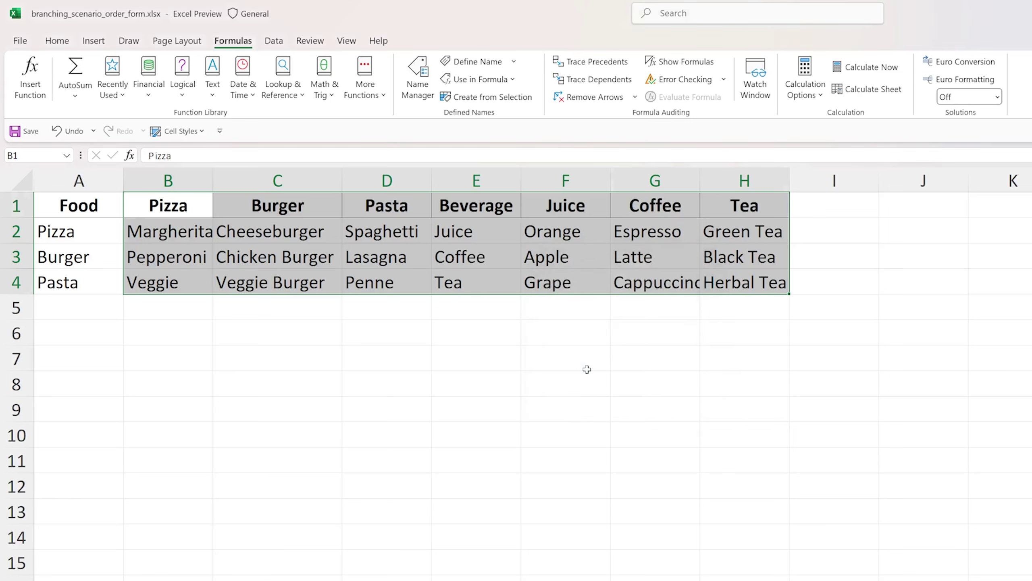
Step: Open Name Manager and widen the Value column to show each name's full list
{"action": "left_click", "coordinate": [587, 364]}
{"action": "left_click", "coordinate": [418, 78]}
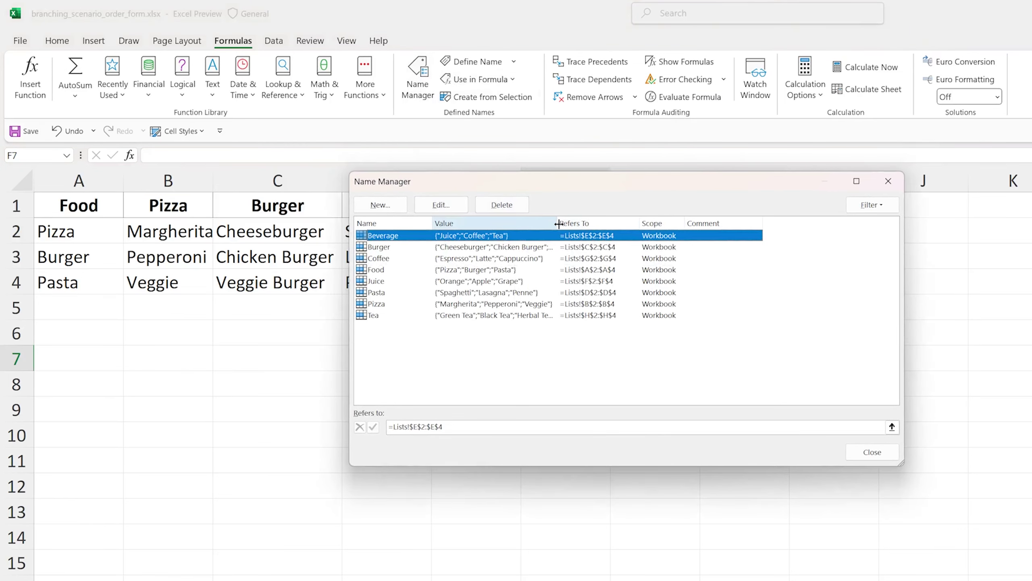
{"action": "left_click_drag", "start_coordinate": [554, 224], "coordinate": [613, 230]}
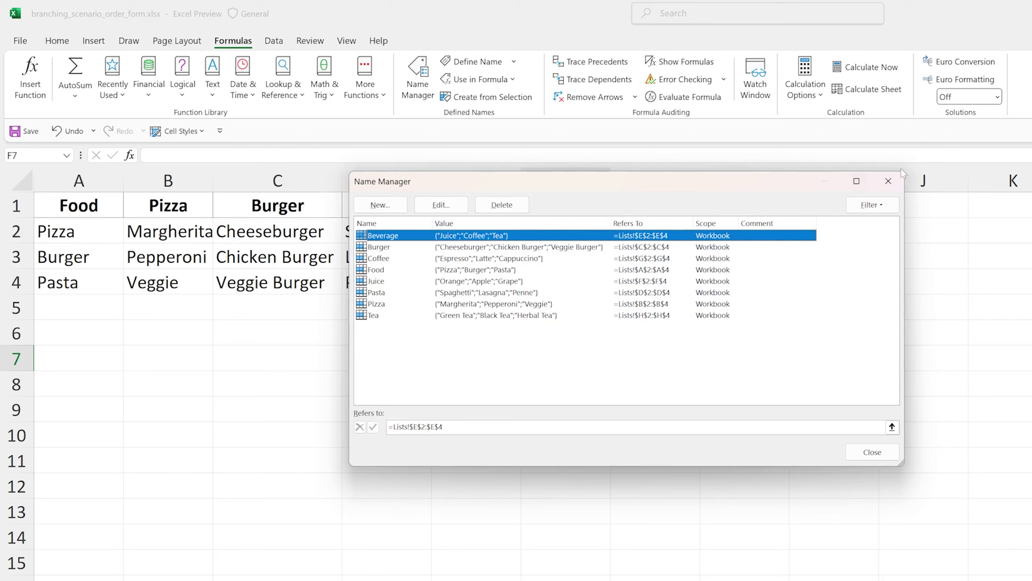
Step: Close Name Manager and enter 'Double Cheese Burger' in cell C5
{"action": "left_click", "coordinate": [888, 181]}
{"action": "left_click", "coordinate": [187, 419]}
{"action": "left_click", "coordinate": [273, 299]}
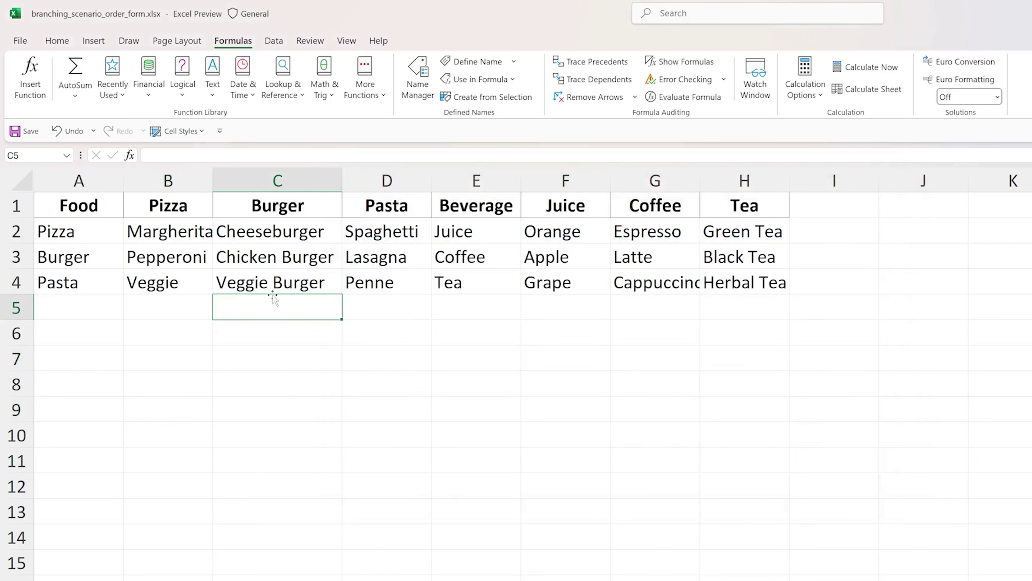
{"action": "double_click", "coordinate": [284, 299]}
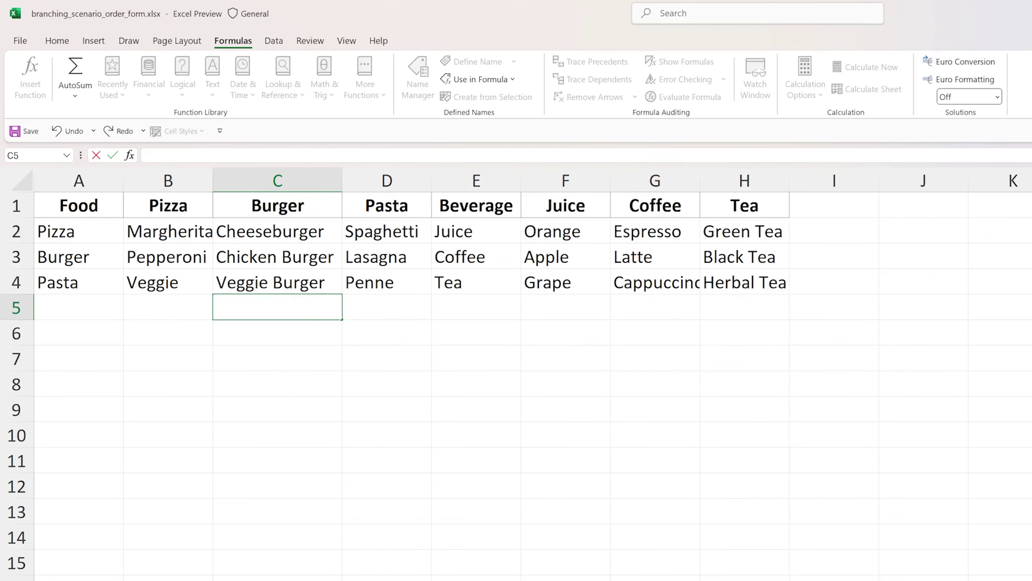
{"action": "type", "text": "Double "}
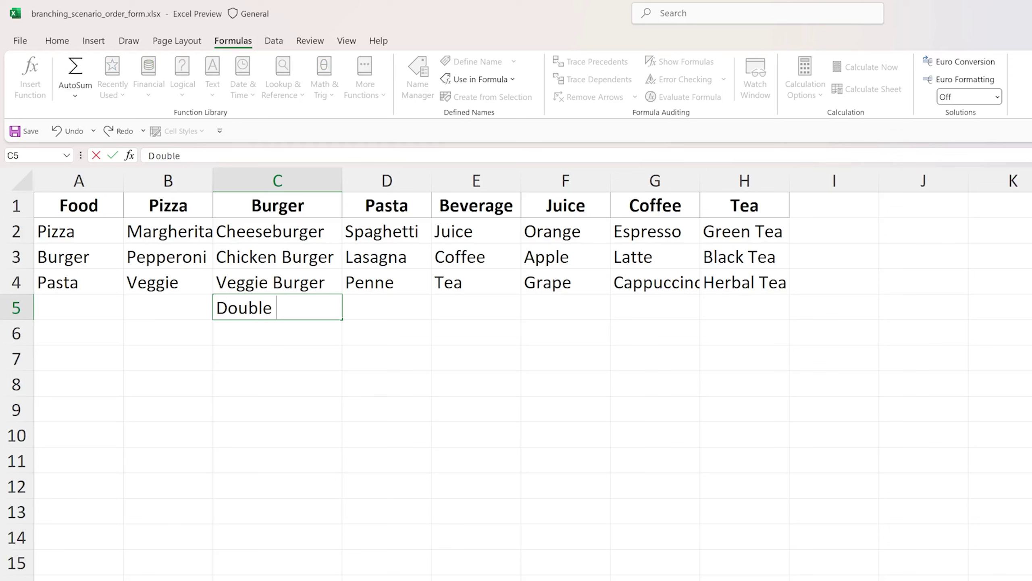
{"action": "type", "text": "Cheese Bur"}
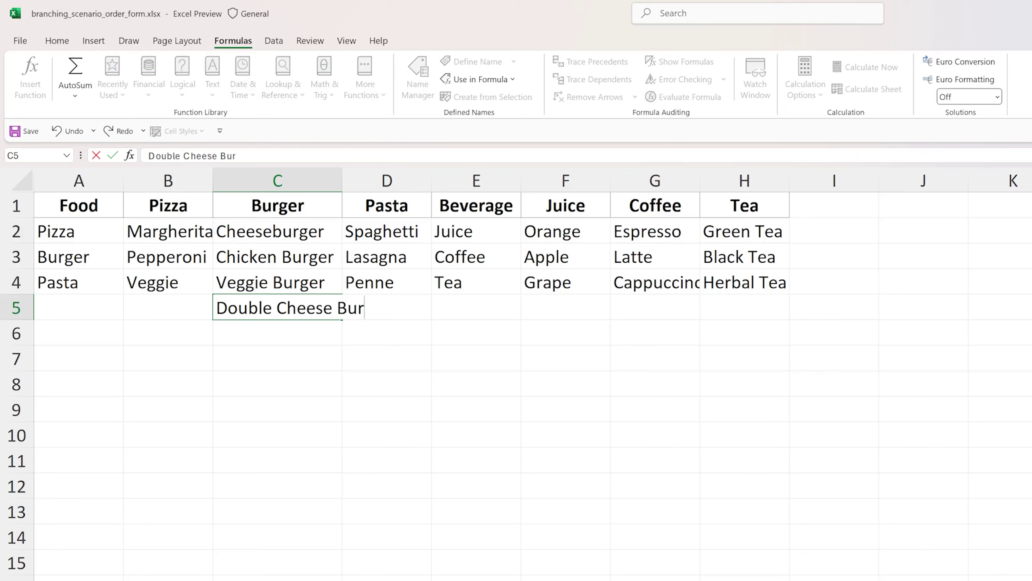
{"action": "type", "text": "ger"}
{"action": "left_click", "coordinate": [276, 384]}
Step: Select C2:H5, then deselect the empty row-5 cells D5 through H5
{"action": "left_click_drag", "start_coordinate": [276, 231], "coordinate": [754, 301]}
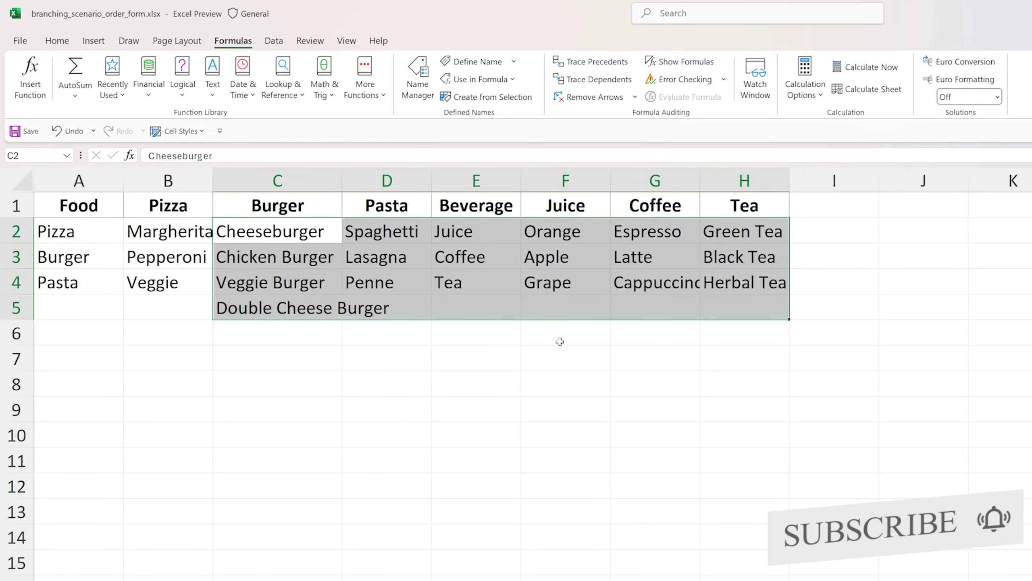
{"action": "left_click", "coordinate": [511, 304], "text": "ctrl"}
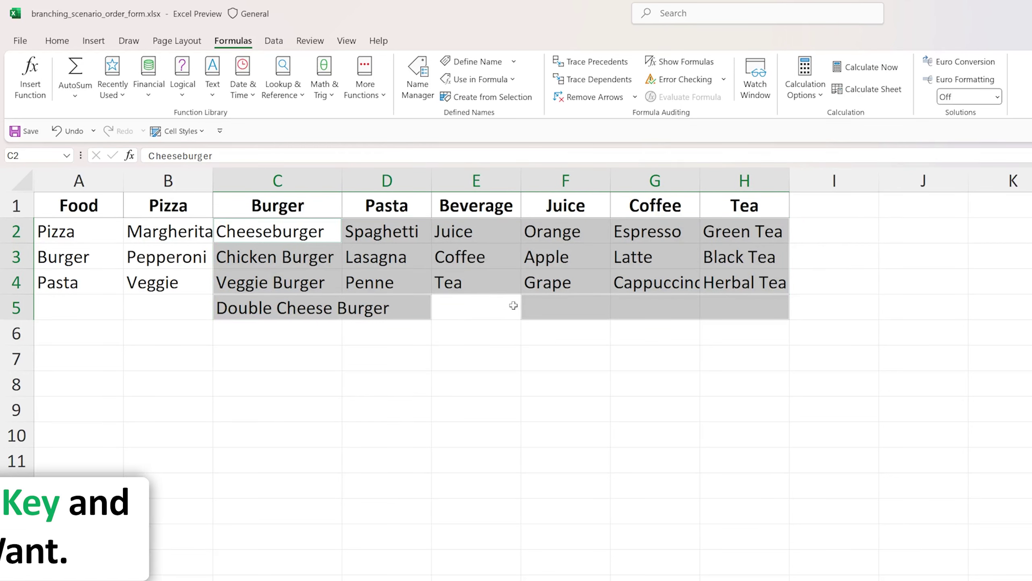
{"action": "left_click", "coordinate": [546, 299], "text": "ctrl"}
{"action": "left_click", "coordinate": [654, 299], "text": "ctrl"}
{"action": "left_click", "coordinate": [751, 305], "text": "ctrl"}
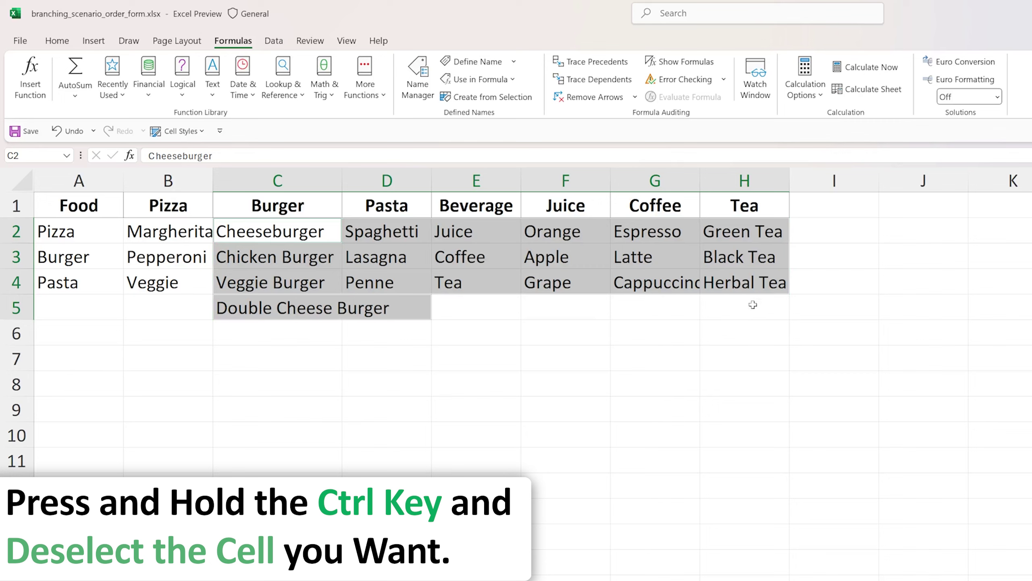
{"action": "left_click", "coordinate": [409, 306], "text": "ctrl"}
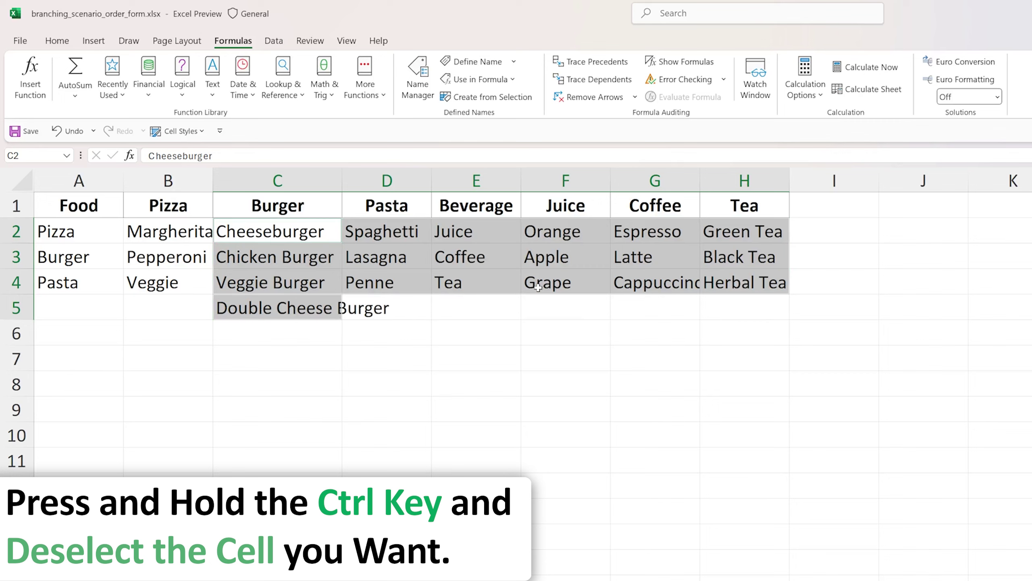
Step: Rename the Sheet1 tab to 'Order Form'
{"action": "left_click", "coordinate": [280, 332]}
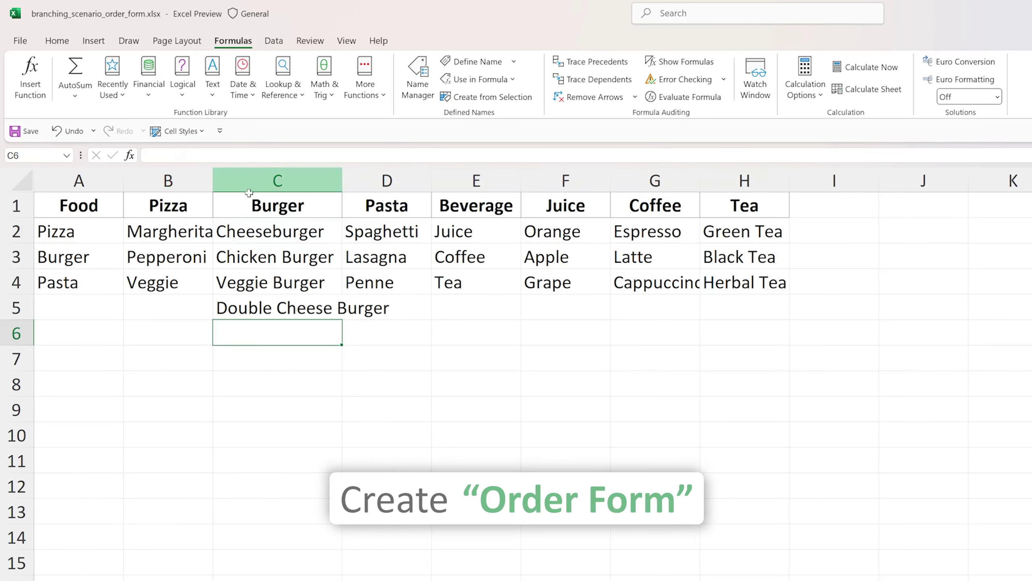
{"action": "left_click", "coordinate": [494, 326]}
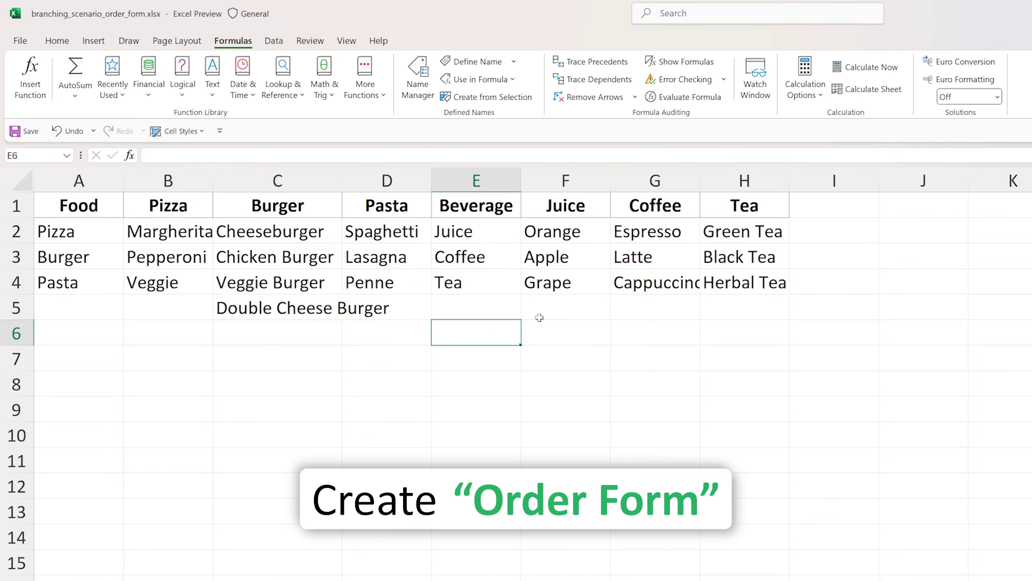
{"action": "left_click", "coordinate": [94, 526]}
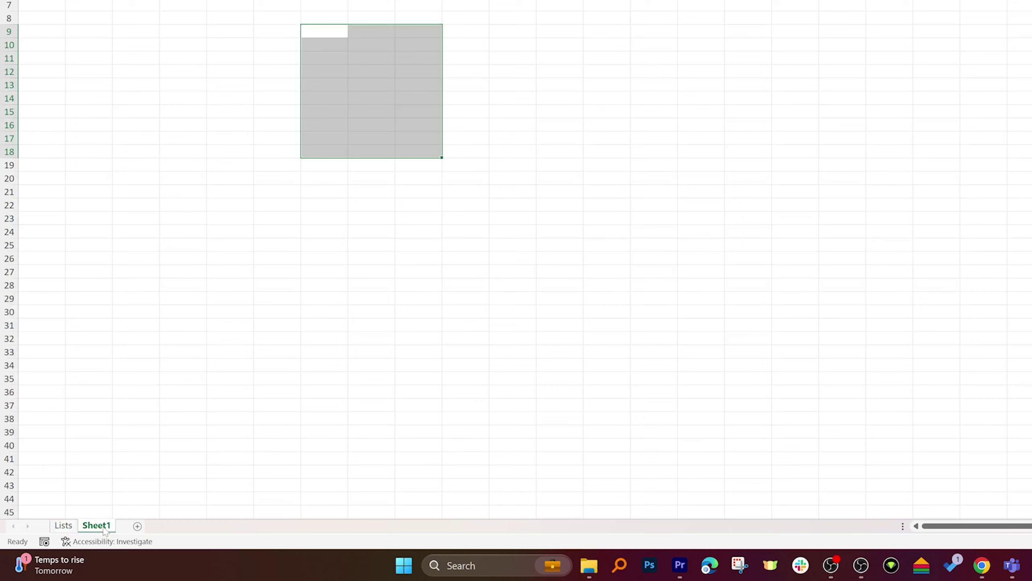
{"action": "double_click", "coordinate": [102, 525]}
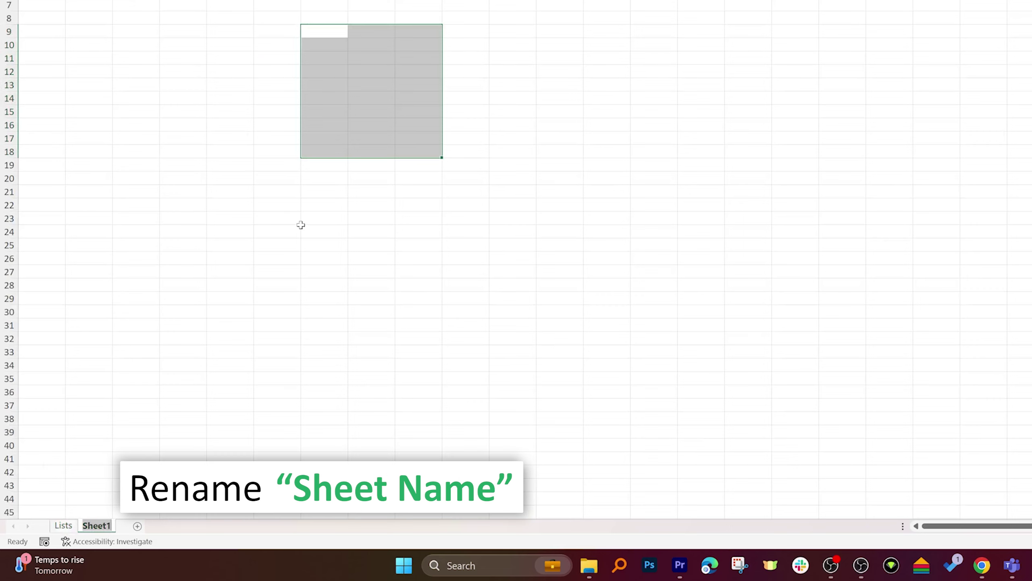
{"action": "type", "text": "Ord"}
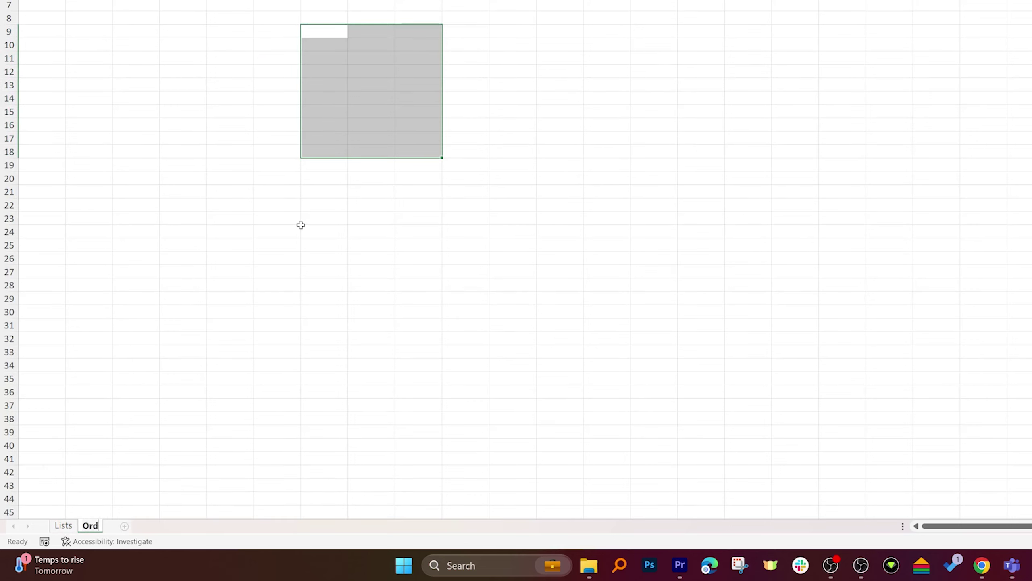
{"action": "type", "text": "er Form"}
{"action": "left_click", "coordinate": [121, 30]}
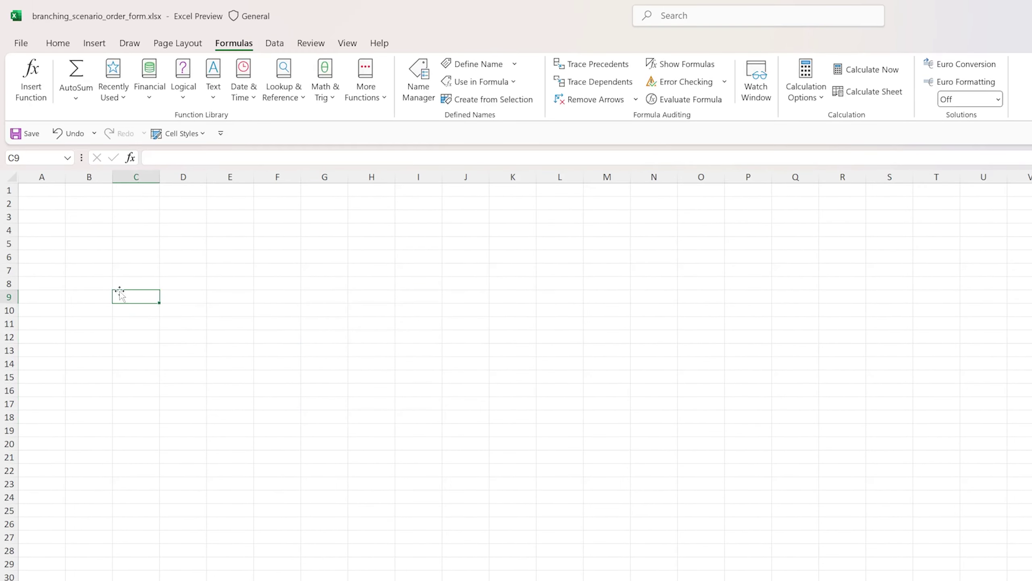
Step: Type 'Himalyan Resturant' in B1 and merge and centre it across B1:G1
{"action": "left_click", "coordinate": [107, 229]}
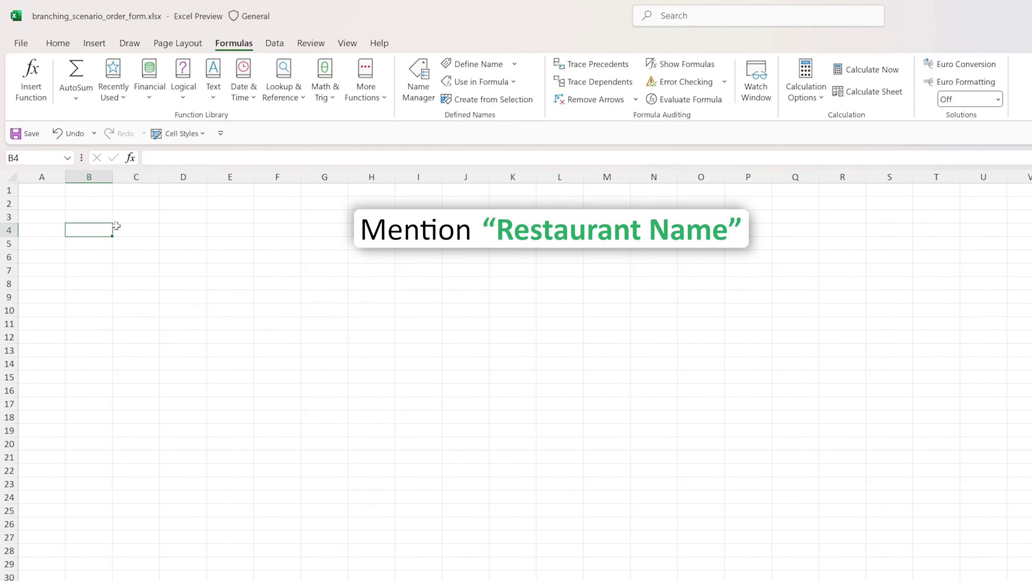
{"action": "left_click", "coordinate": [78, 194]}
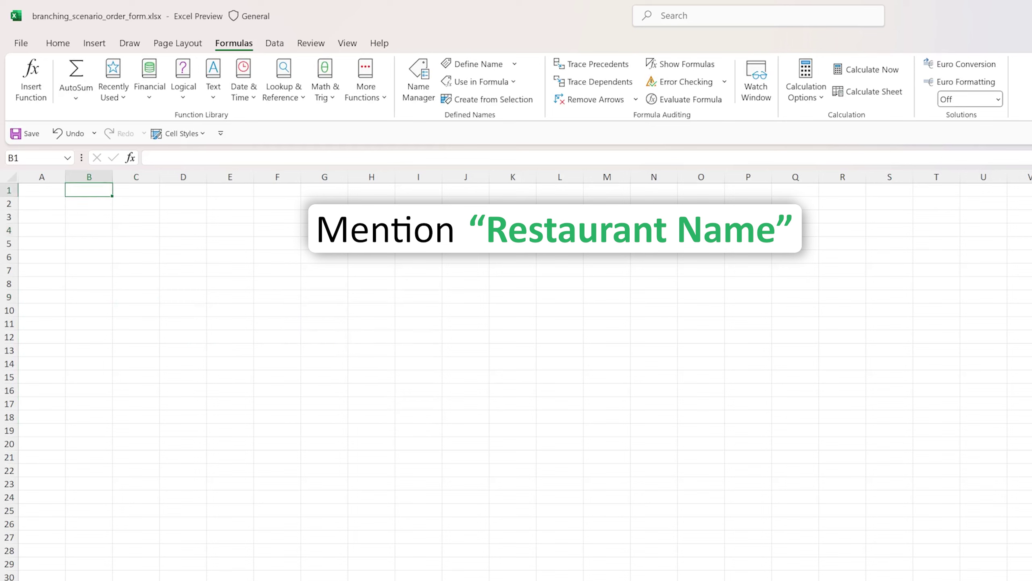
{"action": "type", "text": "Hi"}
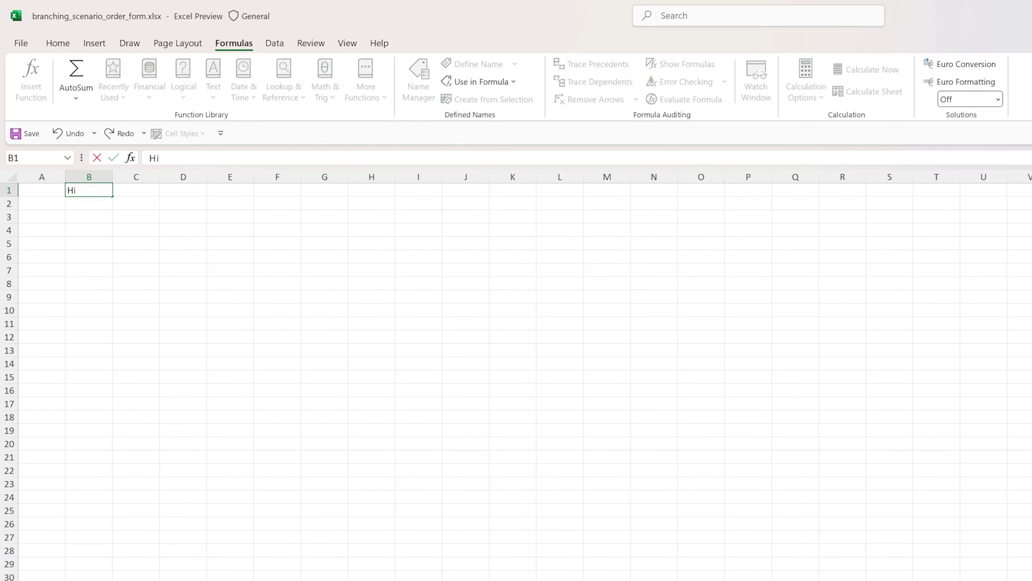
{"action": "type", "text": "malyan Resturant"}
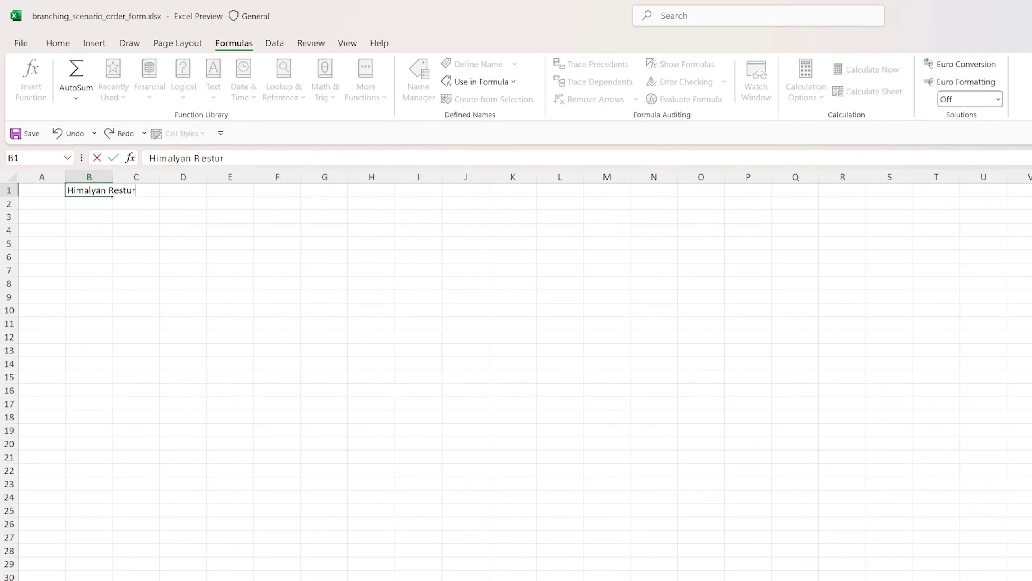
{"action": "left_click", "coordinate": [184, 270]}
{"action": "left_click_drag", "start_coordinate": [90, 190], "coordinate": [302, 195]}
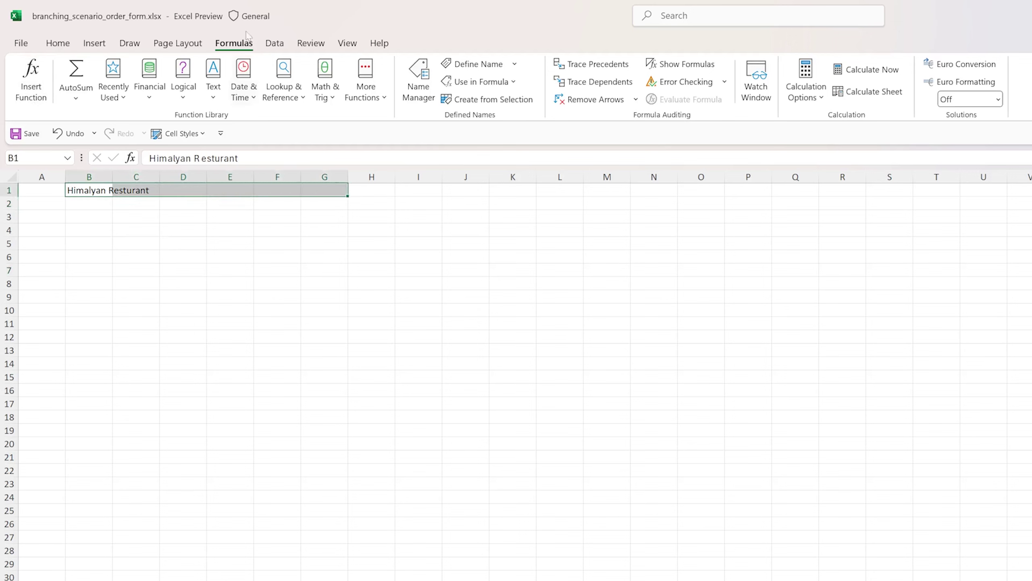
{"action": "left_click", "coordinate": [58, 43]}
{"action": "left_click", "coordinate": [421, 97]}
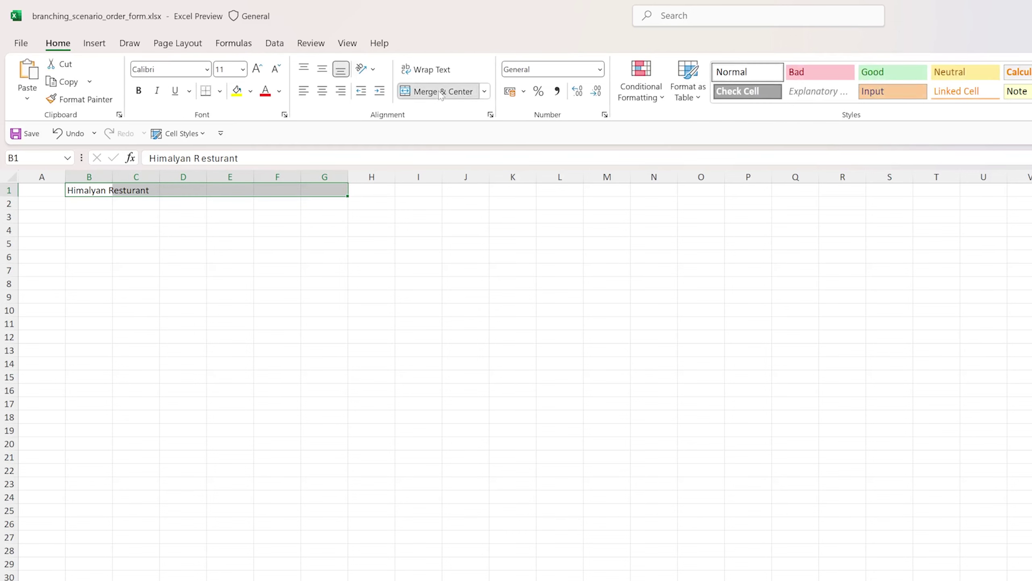
{"action": "left_click", "coordinate": [96, 202]}
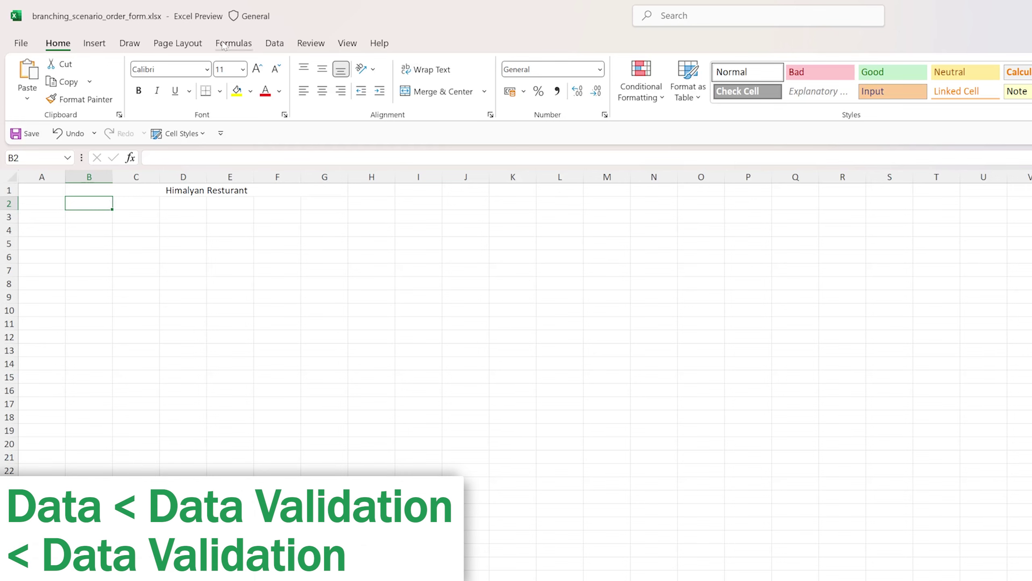
Step: Give B2 a List validation rule with source =Food, picked from the named ranges
{"action": "left_click", "coordinate": [274, 43]}
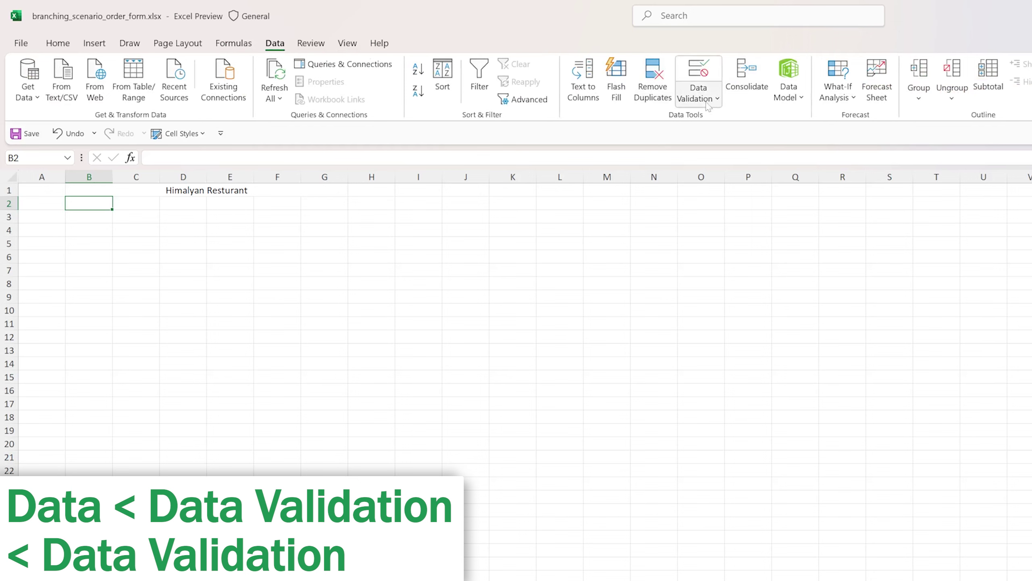
{"action": "left_click", "coordinate": [710, 101]}
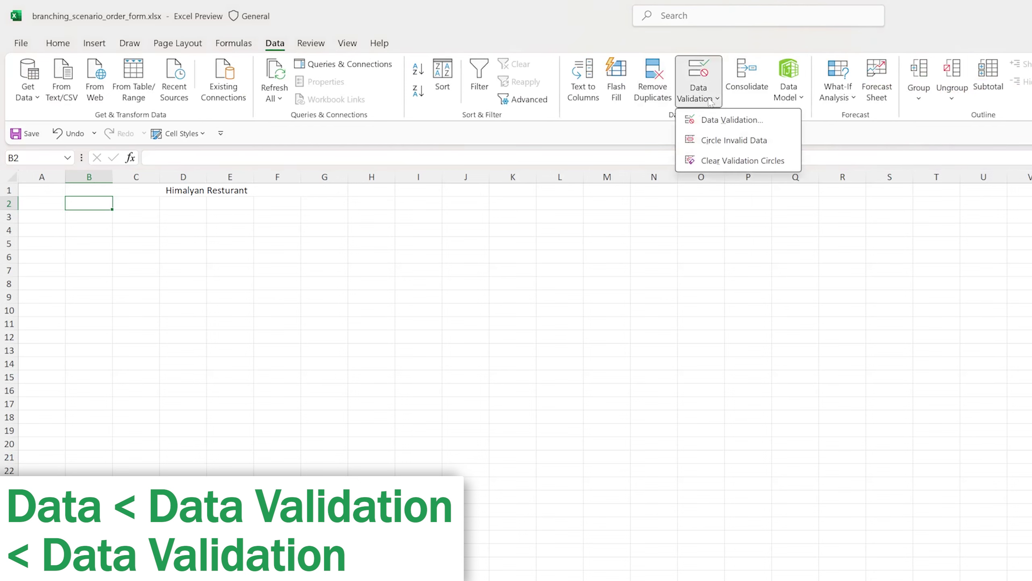
{"action": "left_click", "coordinate": [721, 119]}
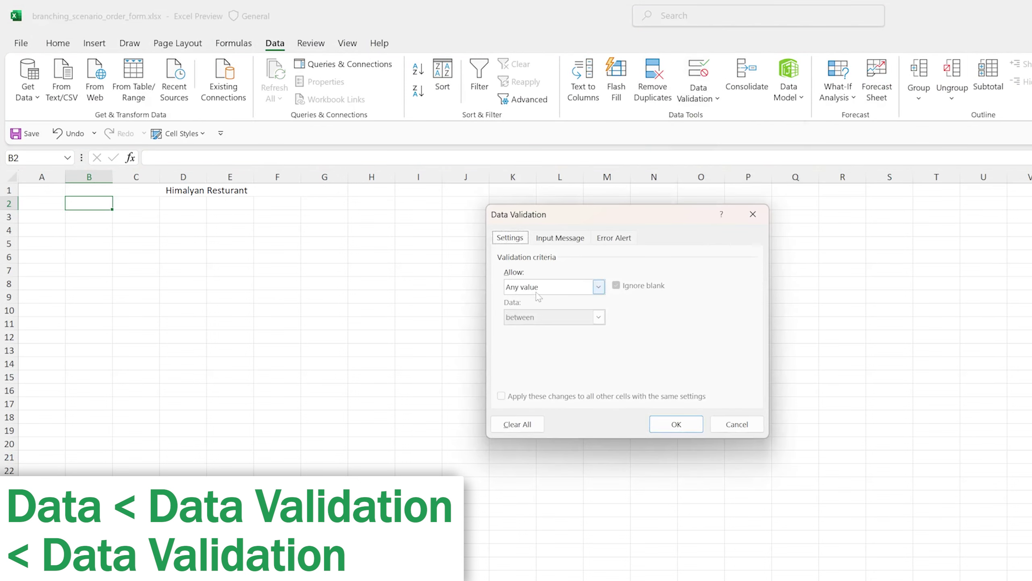
{"action": "left_click", "coordinate": [598, 286]}
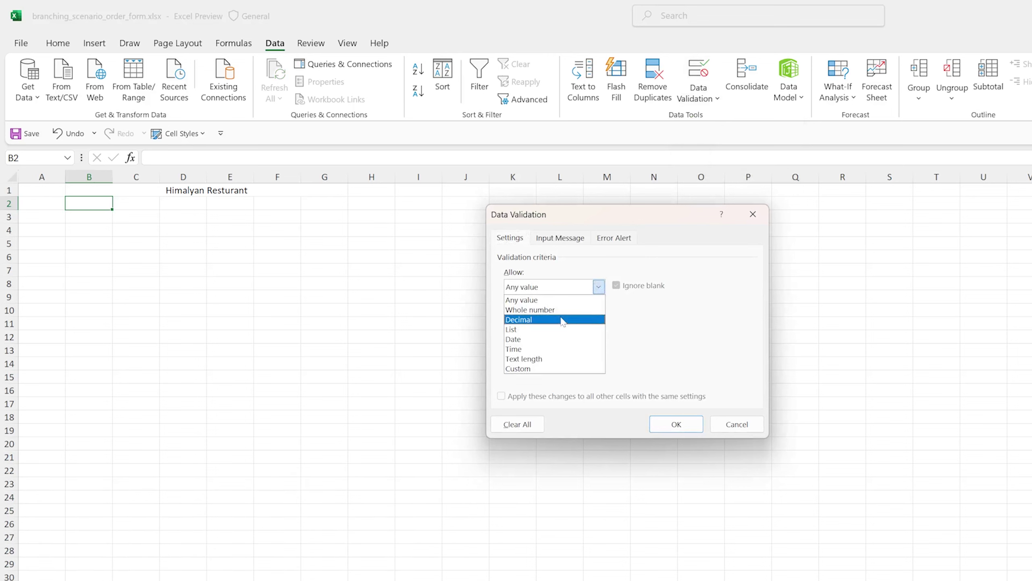
{"action": "left_click", "coordinate": [557, 330]}
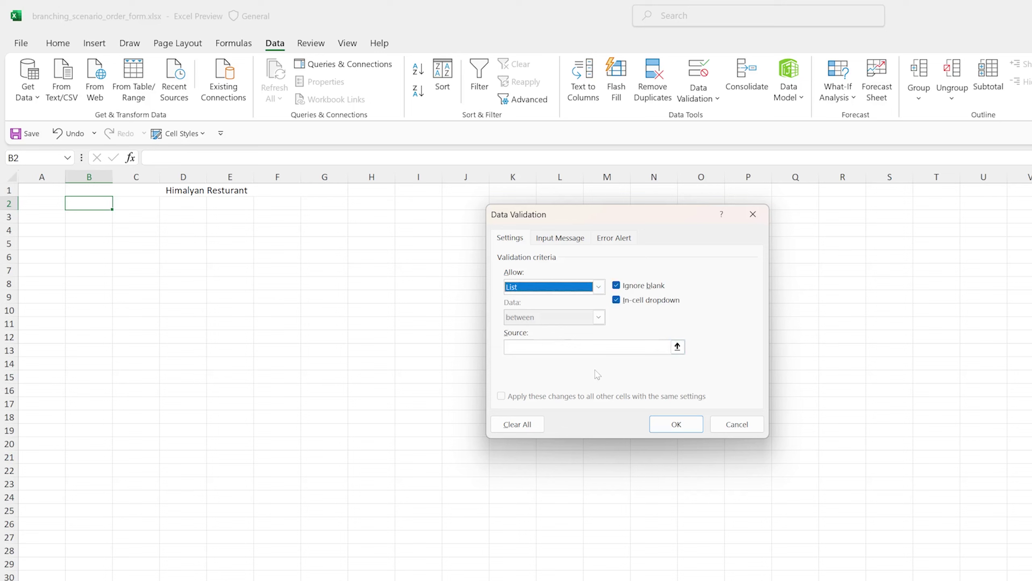
{"action": "left_click", "coordinate": [598, 347]}
{"action": "key", "text": "ctrl+Page_Down"}
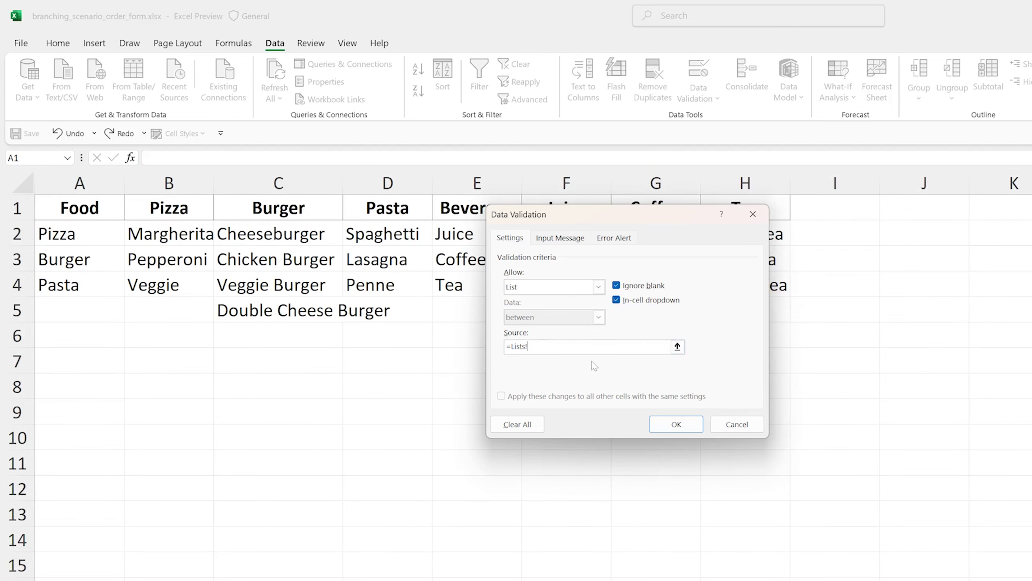
{"action": "key", "text": "BackSpace"}
{"action": "key", "text": "BackSpace"}
{"action": "key", "text": "BackSpace"}
{"action": "key", "text": "BackSpace"}
{"action": "key", "text": "BackSpace"}
{"action": "key", "text": "BackSpace"}
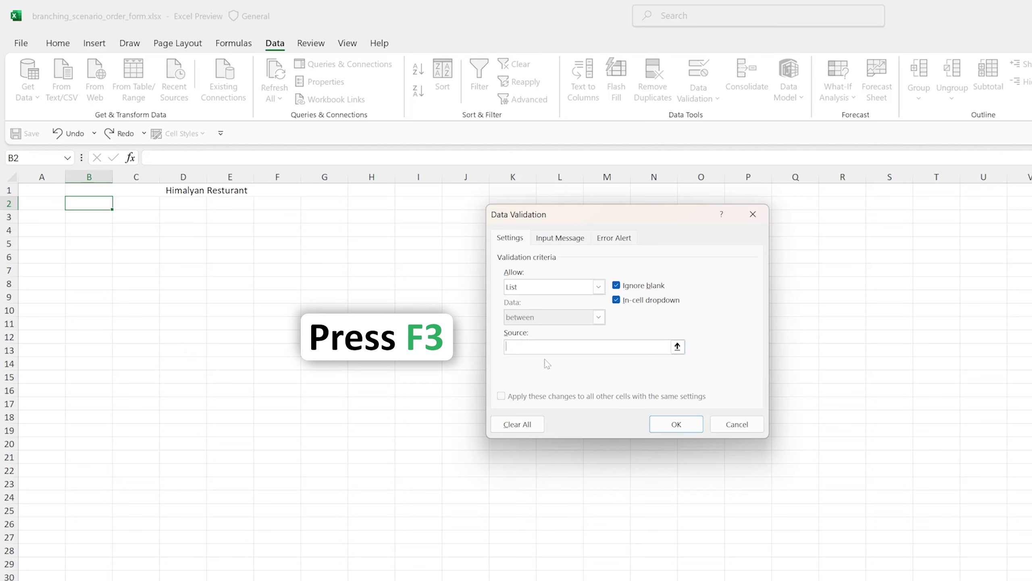
{"action": "key", "text": "F3"}
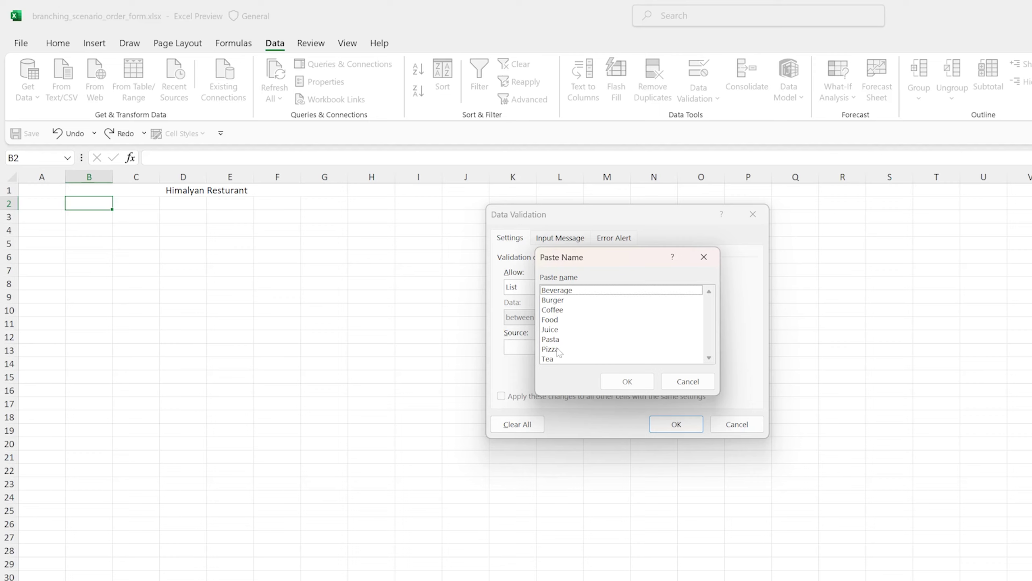
{"action": "left_click", "coordinate": [560, 321]}
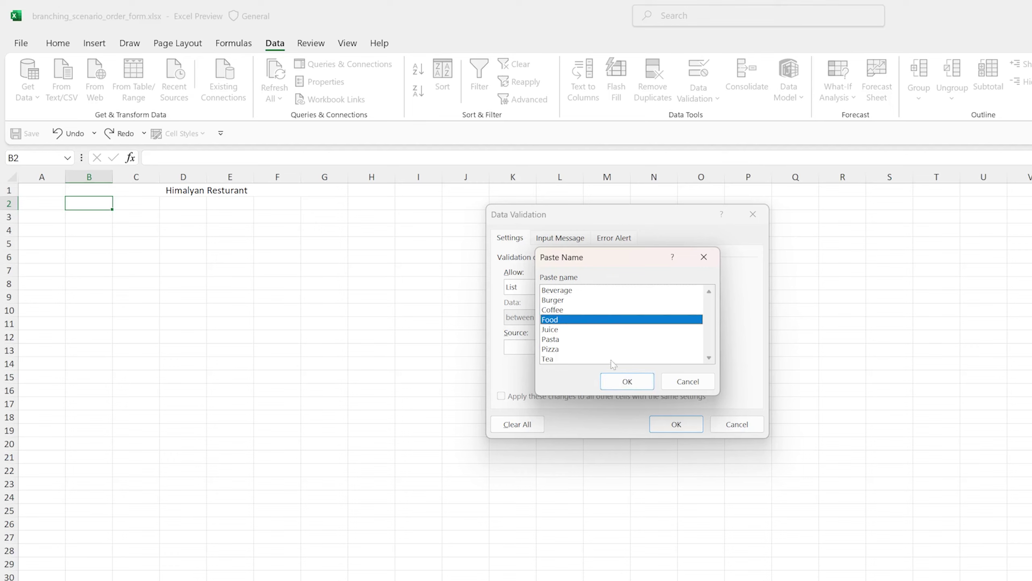
{"action": "left_click", "coordinate": [627, 381]}
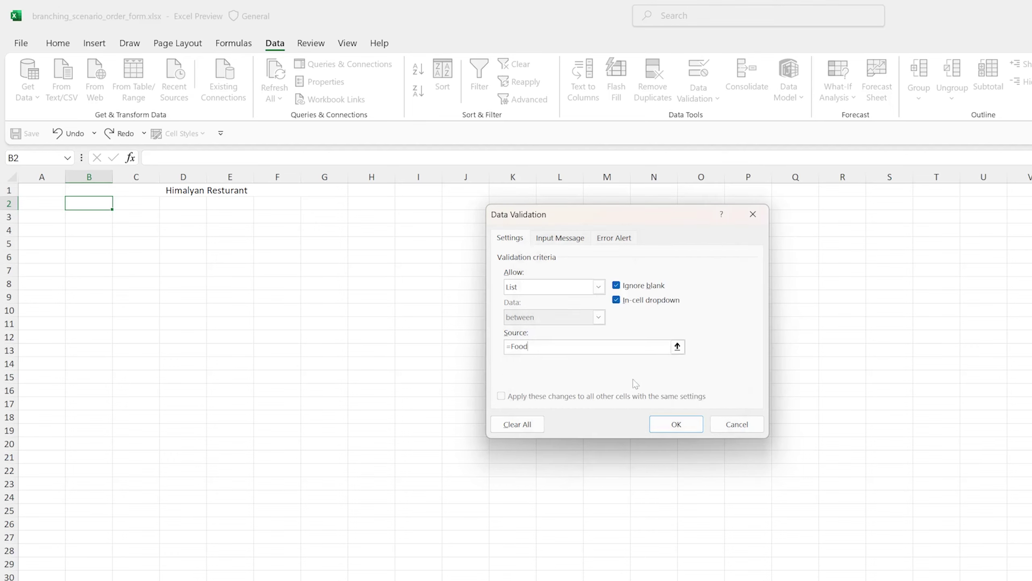
Step: Confirm B2's Food drop-down, insert a new row 2 and head B2 with 'FOOD'
{"action": "left_click", "coordinate": [680, 424]}
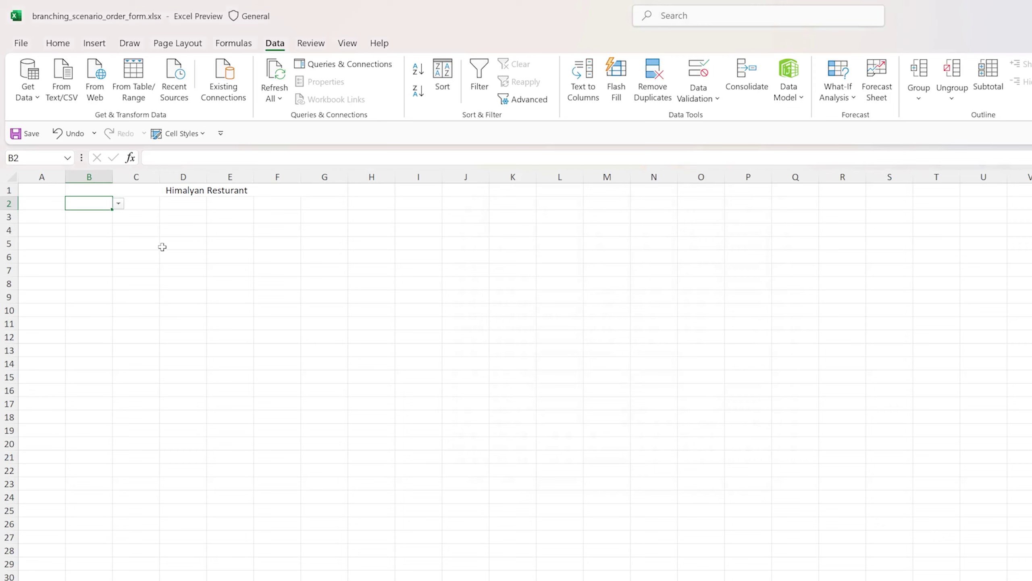
{"action": "left_click", "coordinate": [117, 204]}
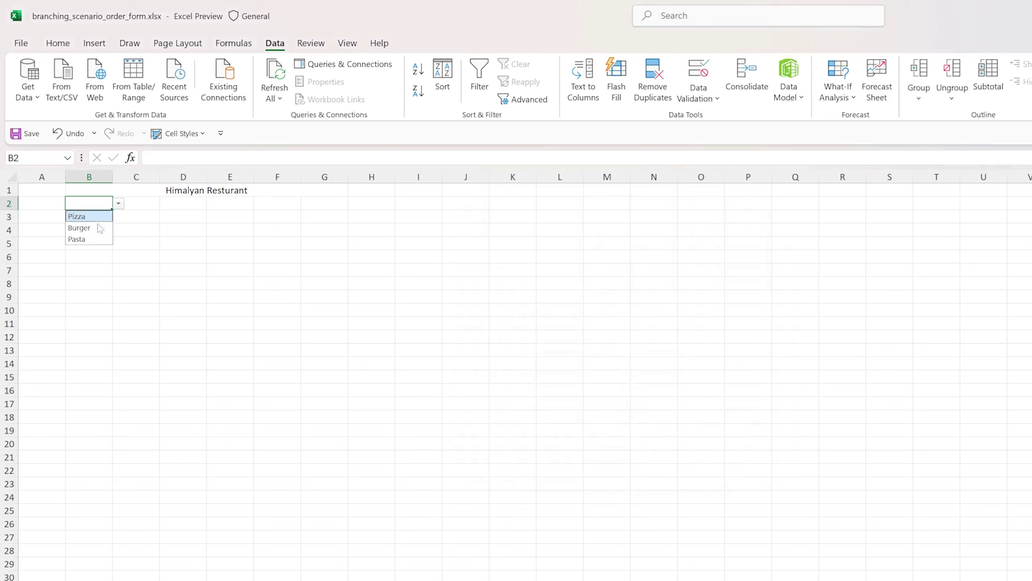
{"action": "left_click", "coordinate": [92, 205]}
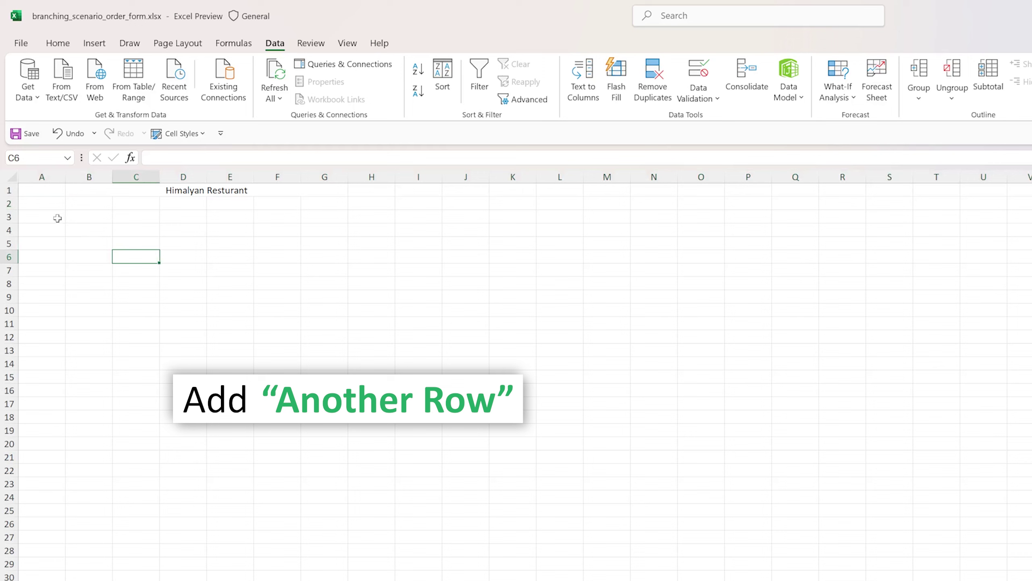
{"action": "right_click", "coordinate": [9, 203]}
{"action": "left_click", "coordinate": [79, 344]}
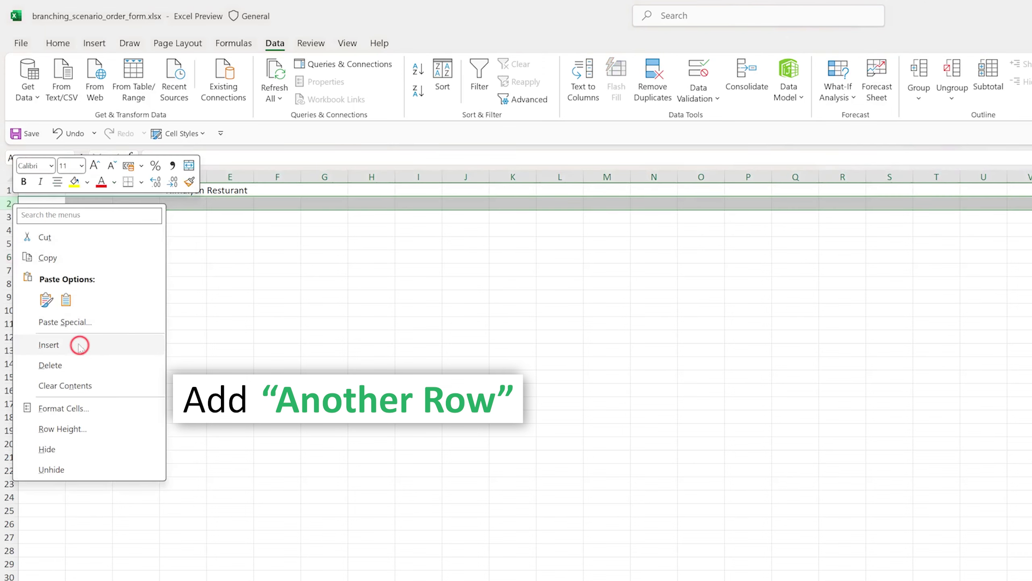
{"action": "left_click", "coordinate": [95, 205]}
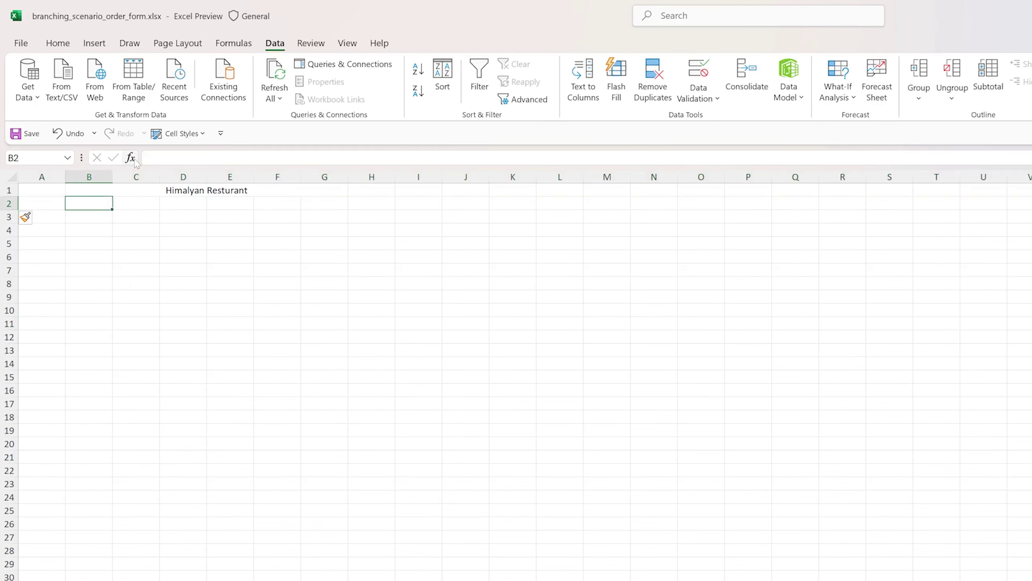
{"action": "type", "text": "FO"}
{"action": "type", "text": "OD"}
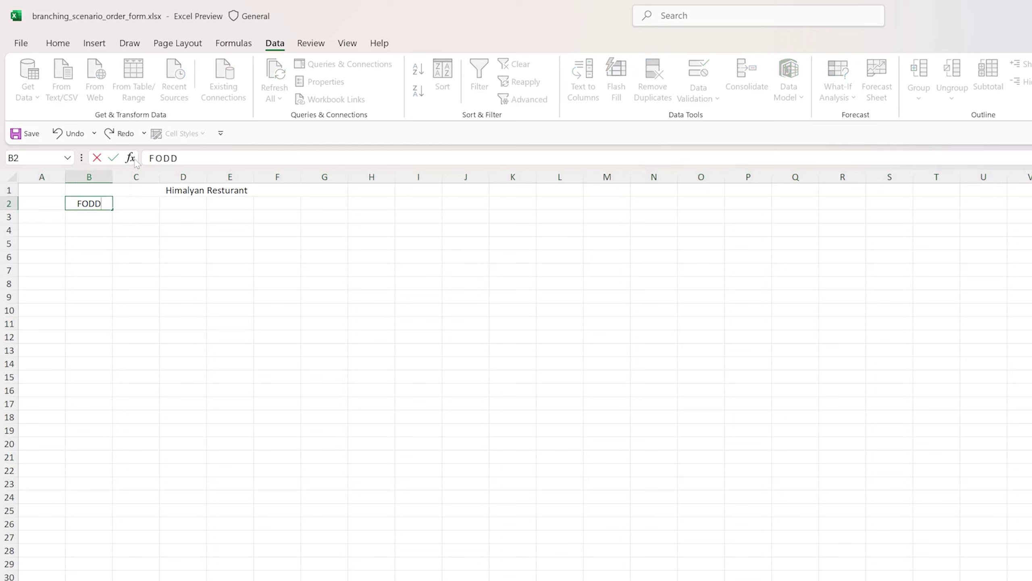
{"action": "key", "text": "Return"}
Step: Choose Burger from the food drop-down in B3
{"action": "left_click_drag", "start_coordinate": [191, 256], "coordinate": [121, 257]}
{"action": "left_click", "coordinate": [110, 222]}
{"action": "left_click", "coordinate": [118, 212]}
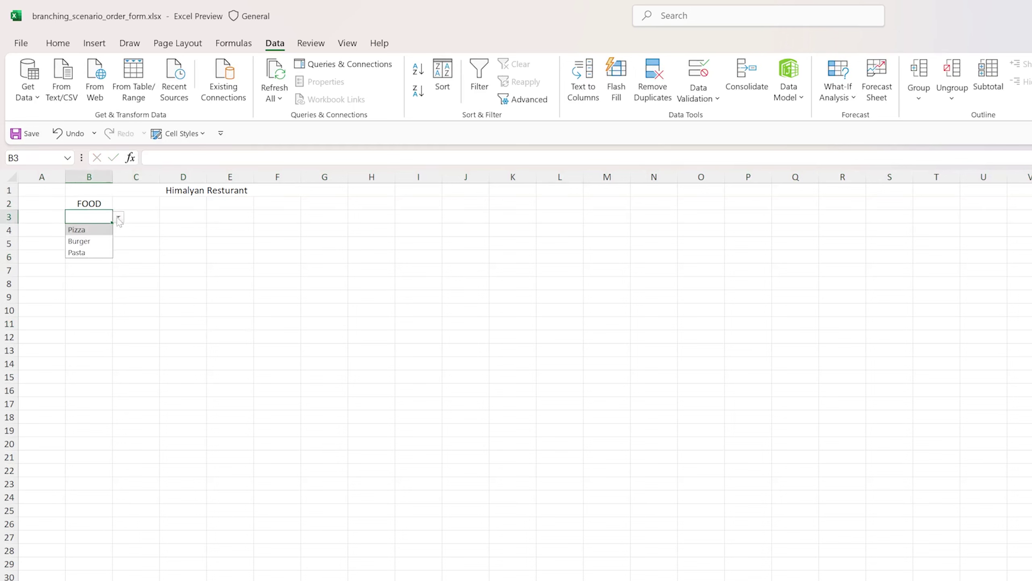
{"action": "left_click", "coordinate": [102, 230]}
{"action": "left_click", "coordinate": [118, 217]}
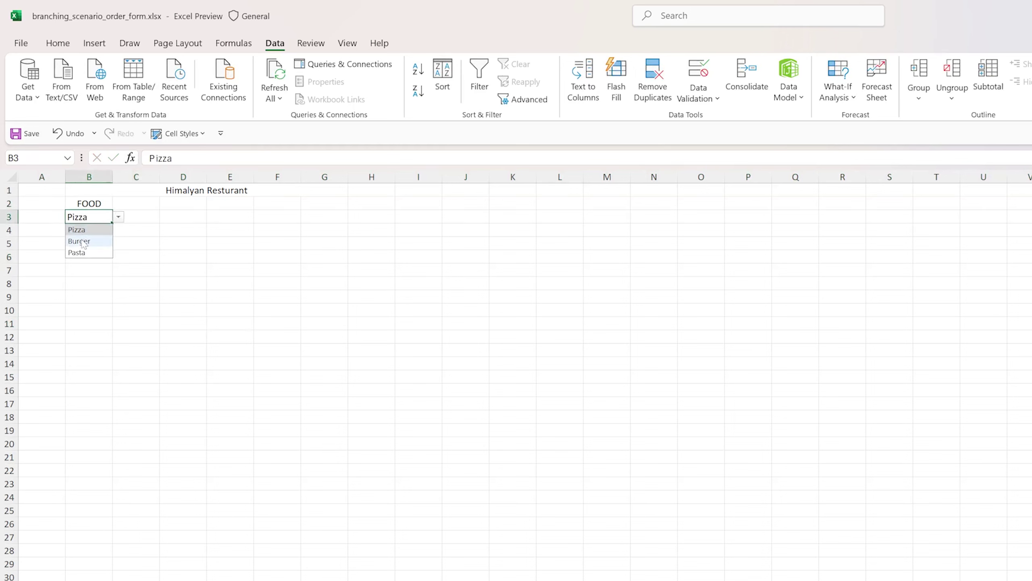
{"action": "left_click", "coordinate": [93, 241]}
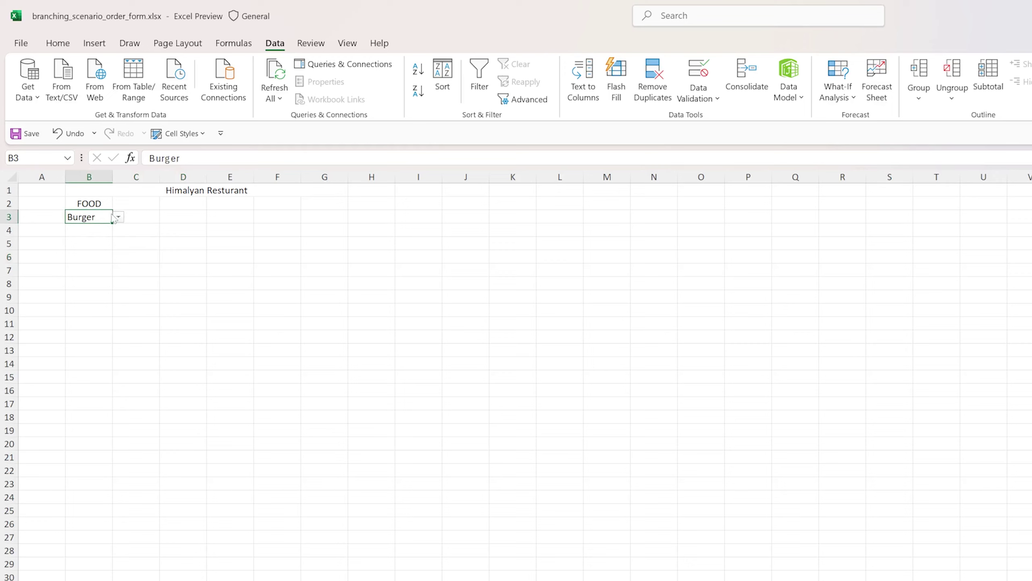
{"action": "left_click", "coordinate": [118, 216]}
{"action": "left_click", "coordinate": [93, 223]}
Step: Enter the heading 'Option' in C2
{"action": "left_click", "coordinate": [142, 205]}
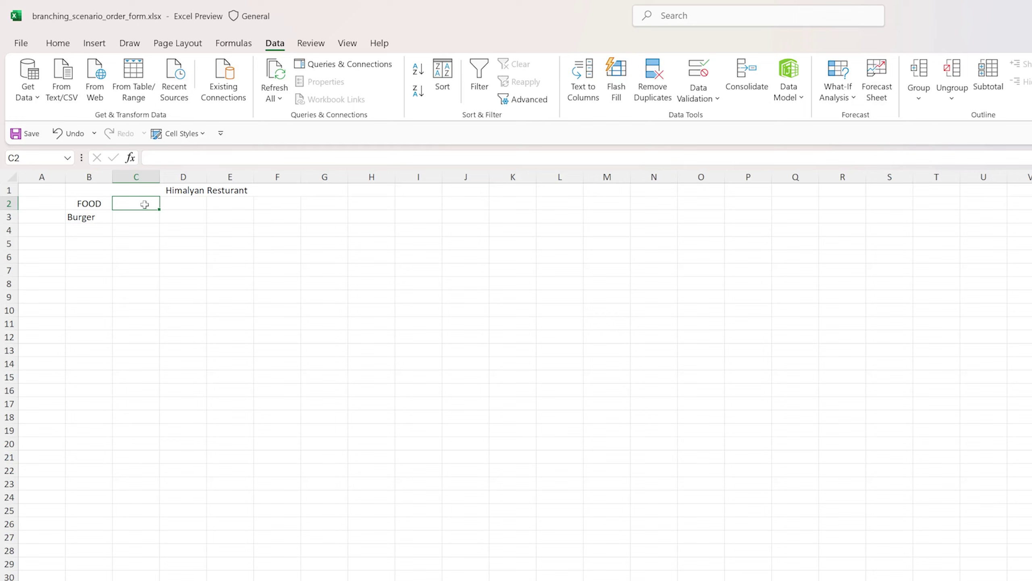
{"action": "type", "text": "Op"}
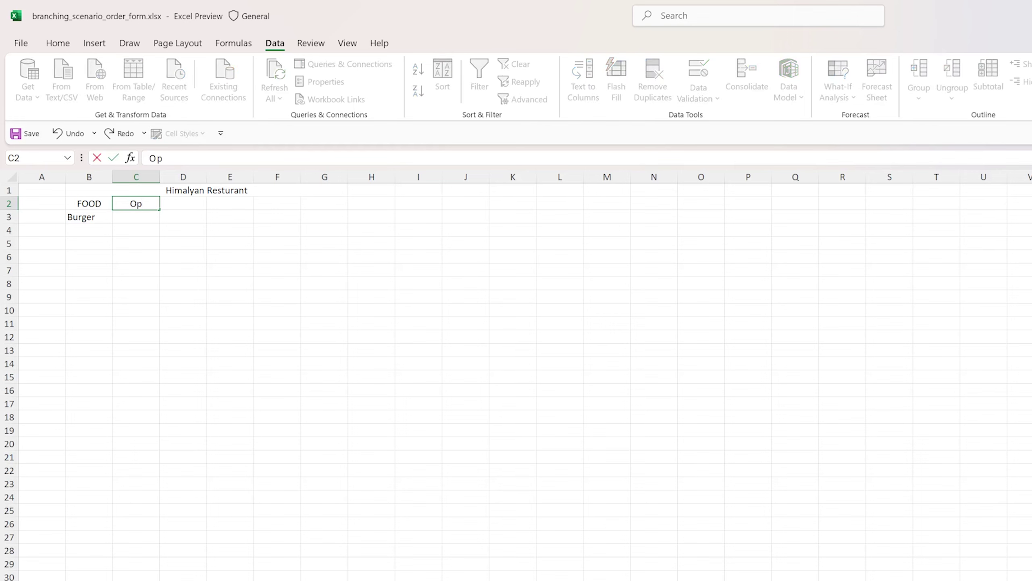
{"action": "type", "text": "tion"}
{"action": "key", "text": "Return"}
{"action": "left_click", "coordinate": [183, 310]}
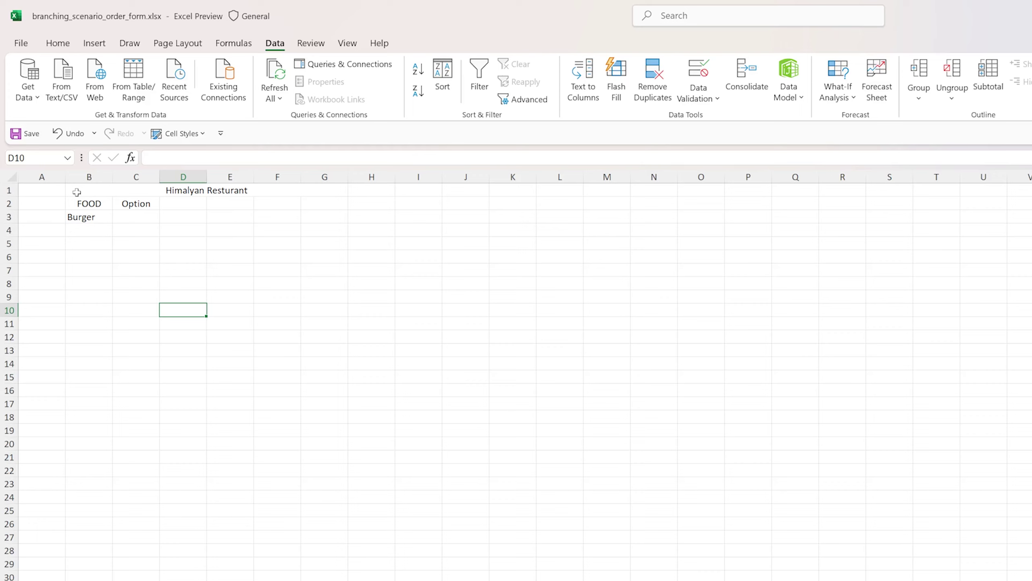
{"action": "left_click", "coordinate": [135, 217]}
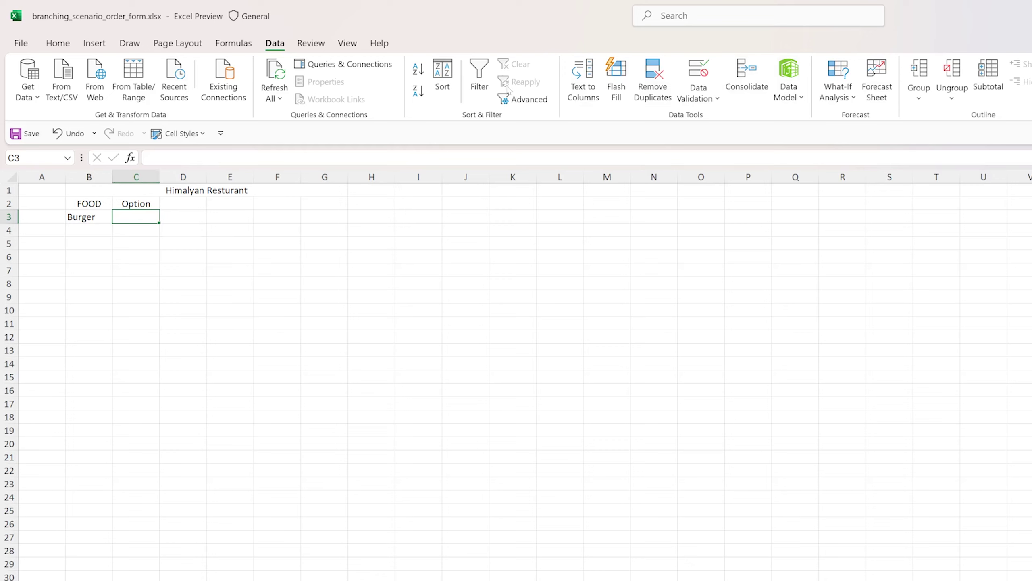
Step: Give C3 a List validation with source =indirect($B$3) so its options follow B3's food
{"action": "left_click", "coordinate": [704, 72]}
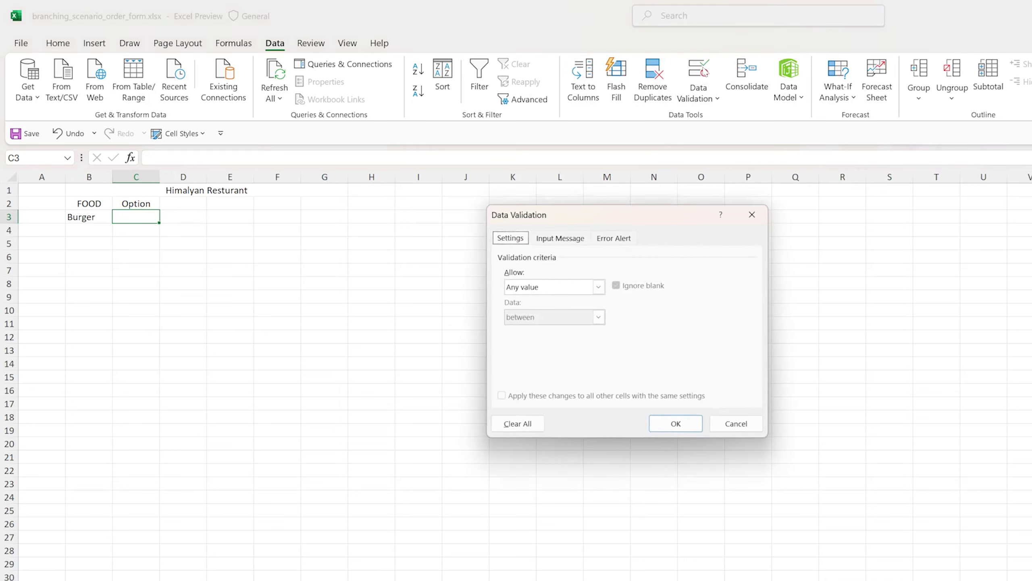
{"action": "left_click", "coordinate": [599, 287]}
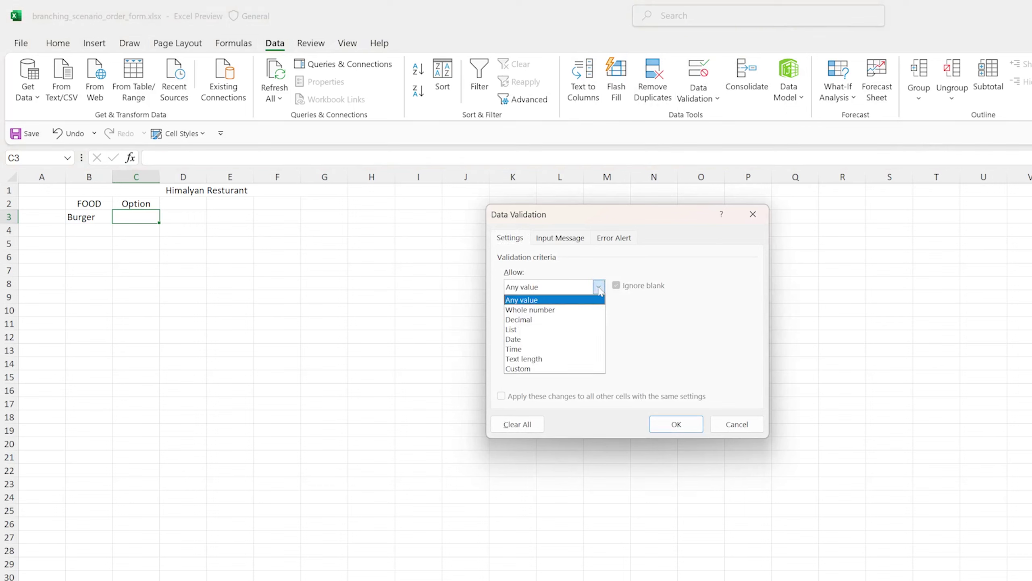
{"action": "left_click", "coordinate": [569, 330]}
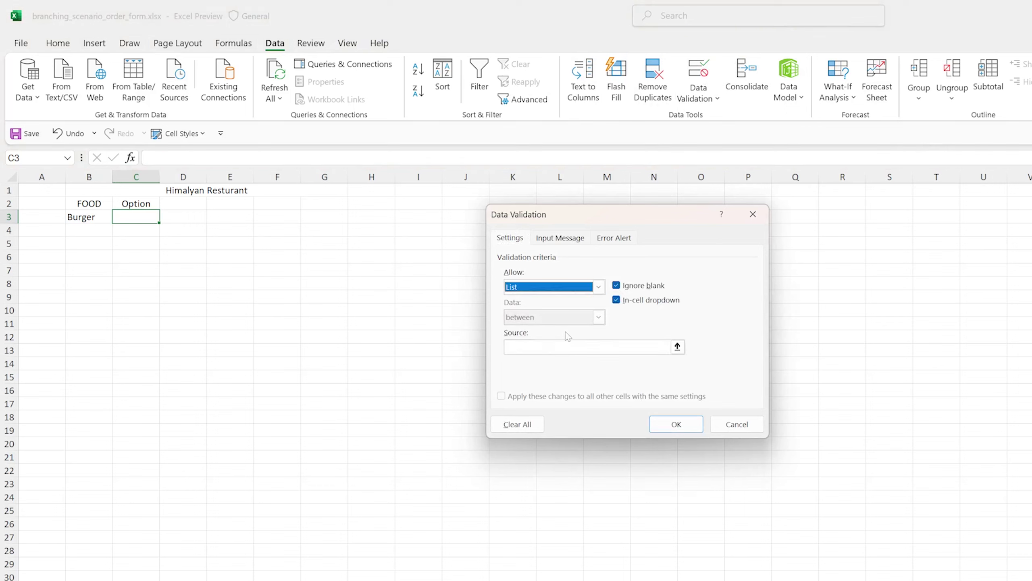
{"action": "left_click", "coordinate": [557, 345]}
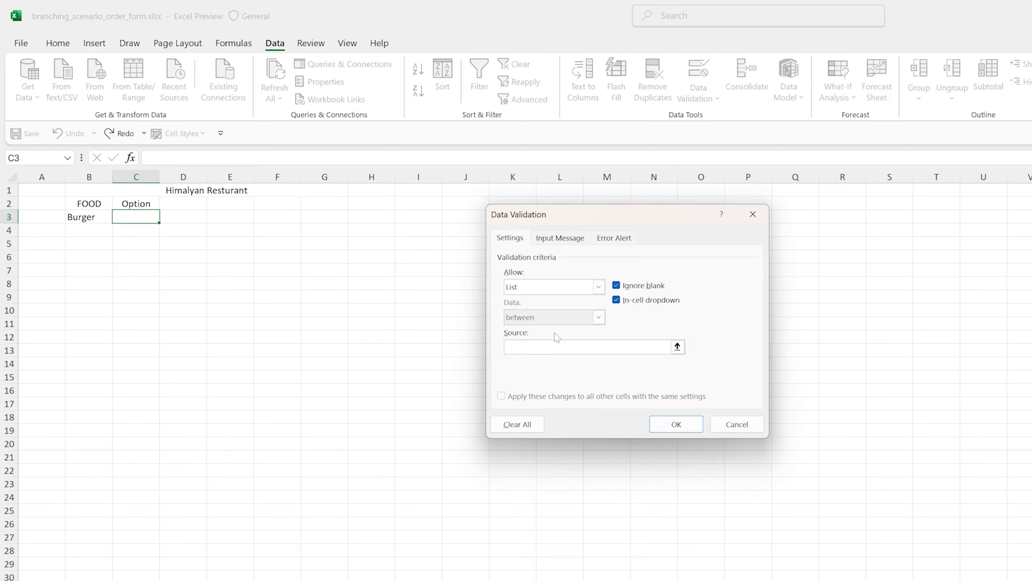
{"action": "type", "text": "=indirect("}
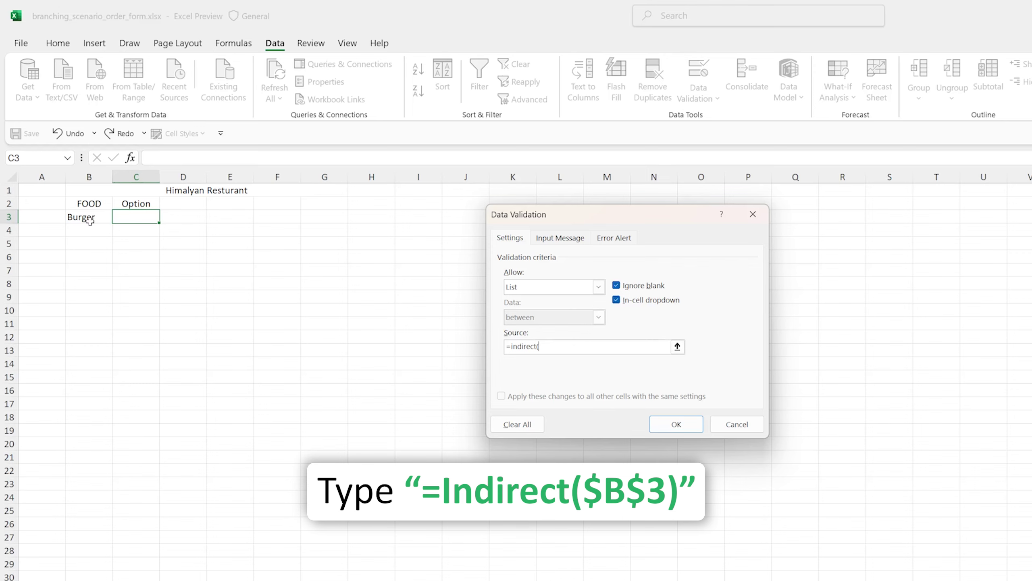
{"action": "left_click", "coordinate": [90, 219]}
{"action": "type", "text": ")"}
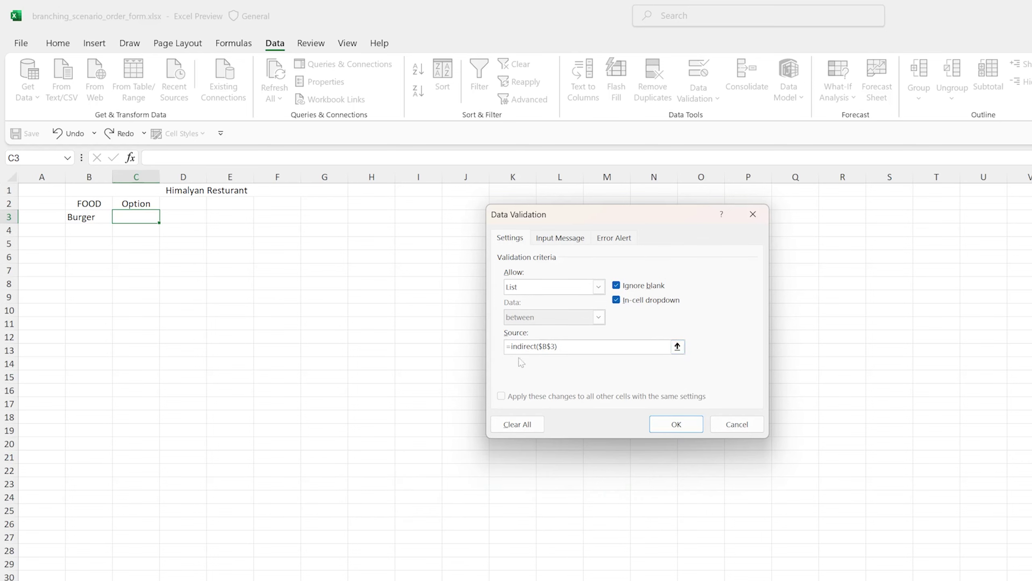
{"action": "left_click", "coordinate": [687, 430]}
Step: Pick Chicken Burger, then Veggie Burger in C3, and widen column C to fit
{"action": "left_click", "coordinate": [144, 220]}
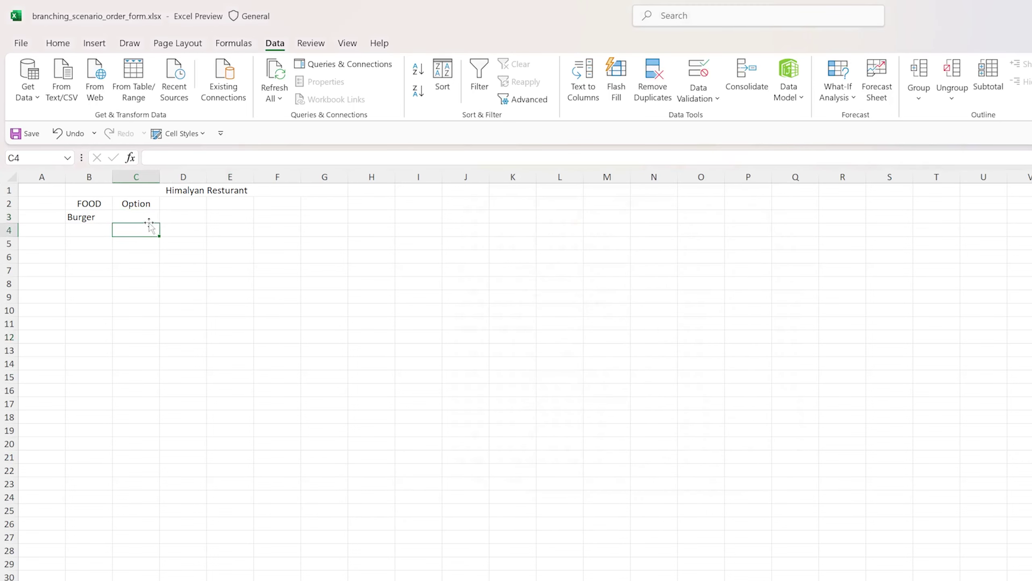
{"action": "left_click", "coordinate": [164, 218]}
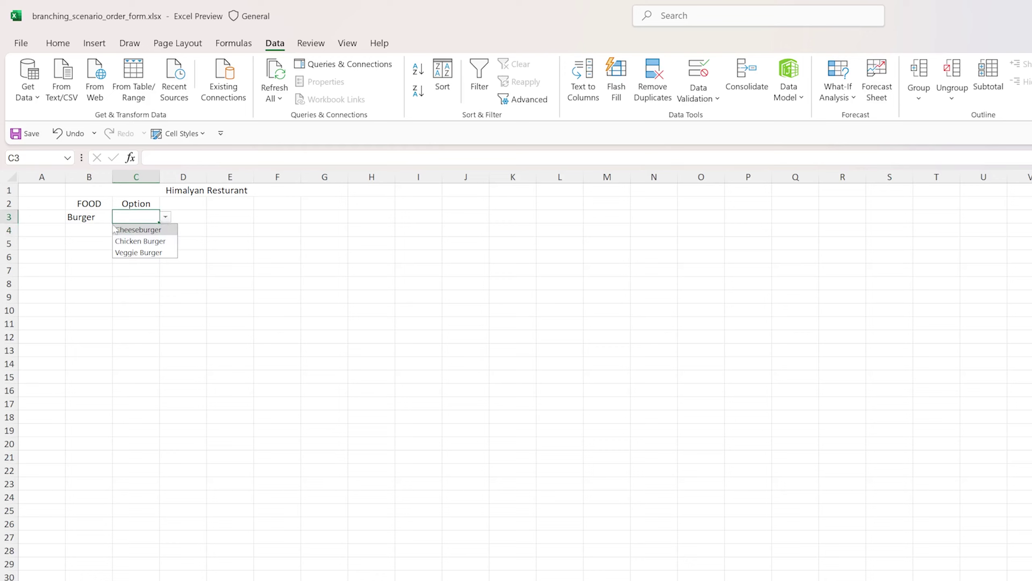
{"action": "left_click", "coordinate": [139, 241]}
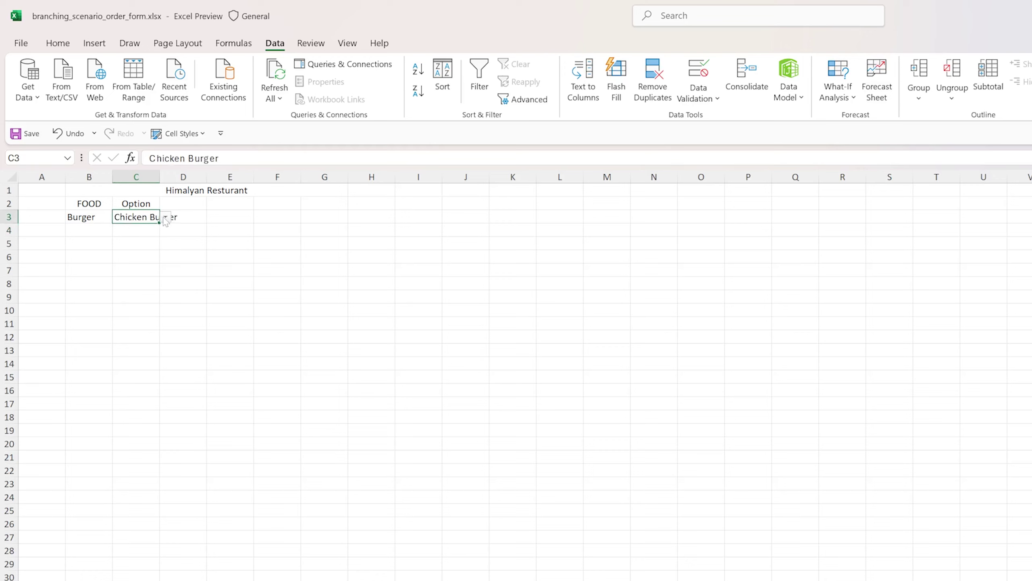
{"action": "left_click", "coordinate": [165, 218]}
{"action": "left_click", "coordinate": [151, 251]}
{"action": "left_click_drag", "start_coordinate": [160, 180], "coordinate": [181, 181]}
Step: Change B3's food to Pizza and choose Margherita from C3's pizza options
{"action": "left_click", "coordinate": [84, 216]}
{"action": "left_click", "coordinate": [118, 216]}
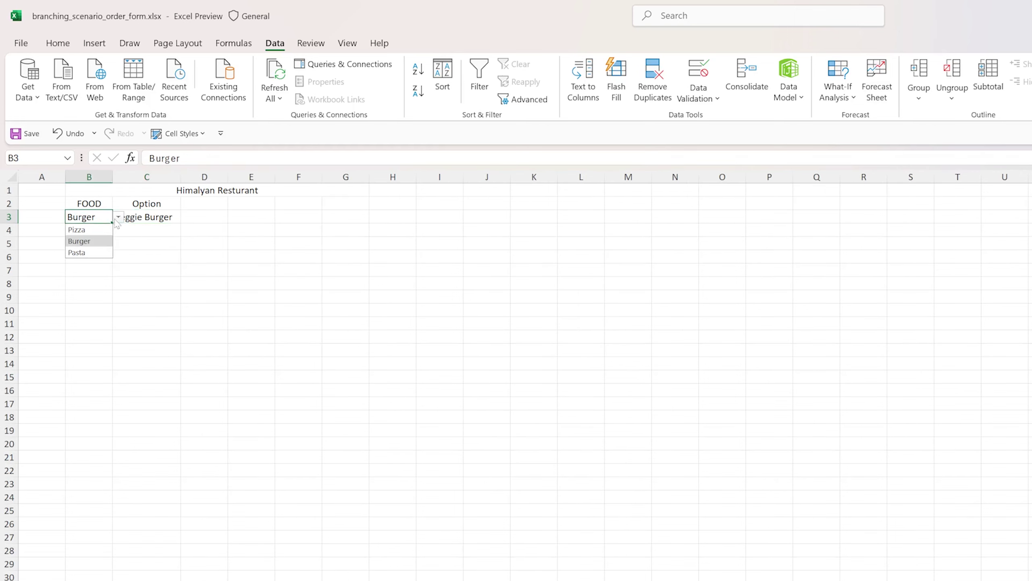
{"action": "left_click", "coordinate": [77, 230]}
{"action": "left_click", "coordinate": [162, 217]}
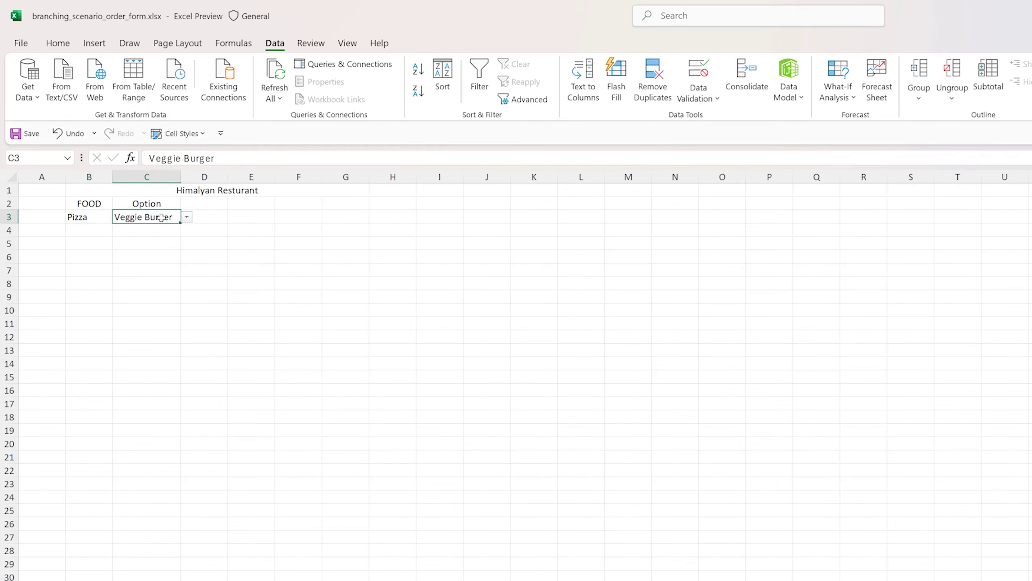
{"action": "left_click", "coordinate": [186, 217]}
{"action": "left_click", "coordinate": [134, 229]}
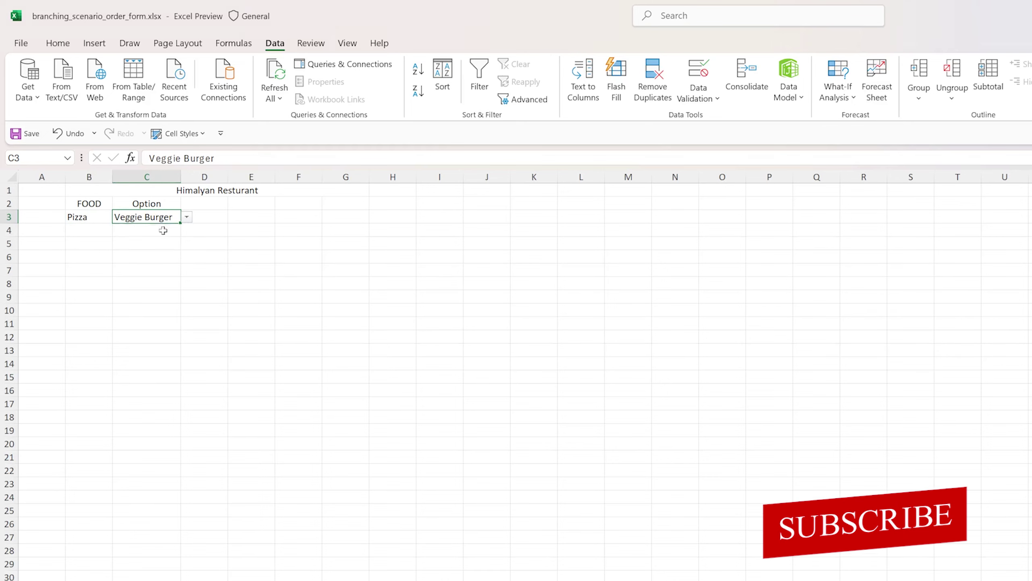
Step: Try Pepperoni and Veggie in C3, ending with Pepperoni selected
{"action": "left_click", "coordinate": [187, 217]}
{"action": "left_click", "coordinate": [169, 241]}
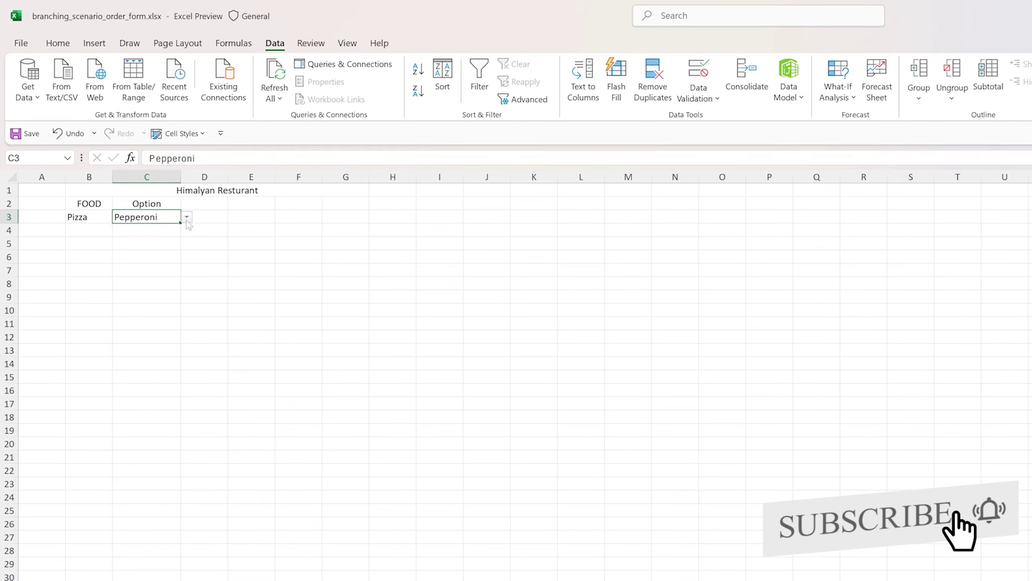
{"action": "left_click", "coordinate": [187, 217]}
{"action": "left_click", "coordinate": [156, 251]}
{"action": "left_click", "coordinate": [154, 253]}
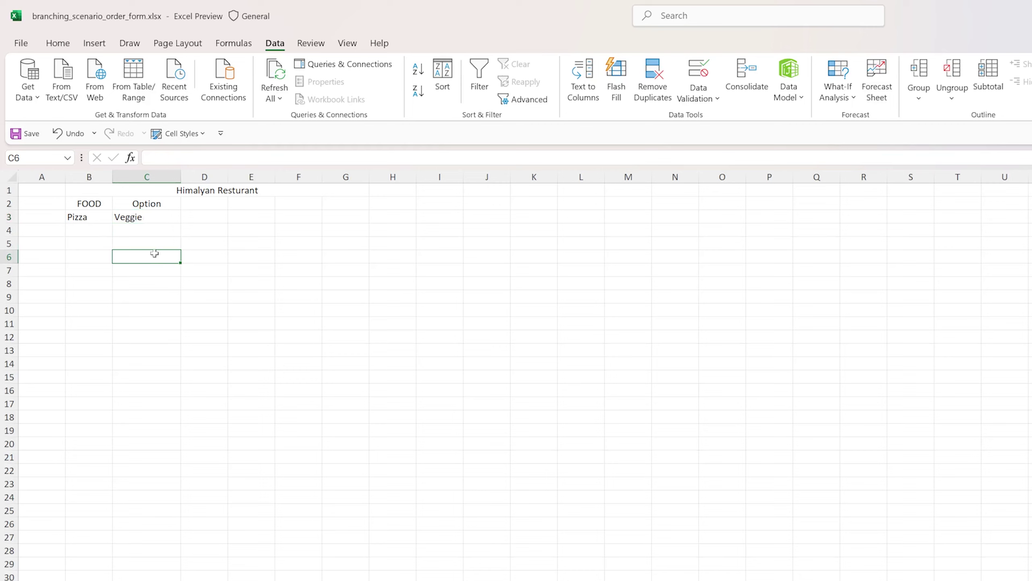
{"action": "left_click", "coordinate": [141, 229]}
{"action": "left_click", "coordinate": [161, 216]}
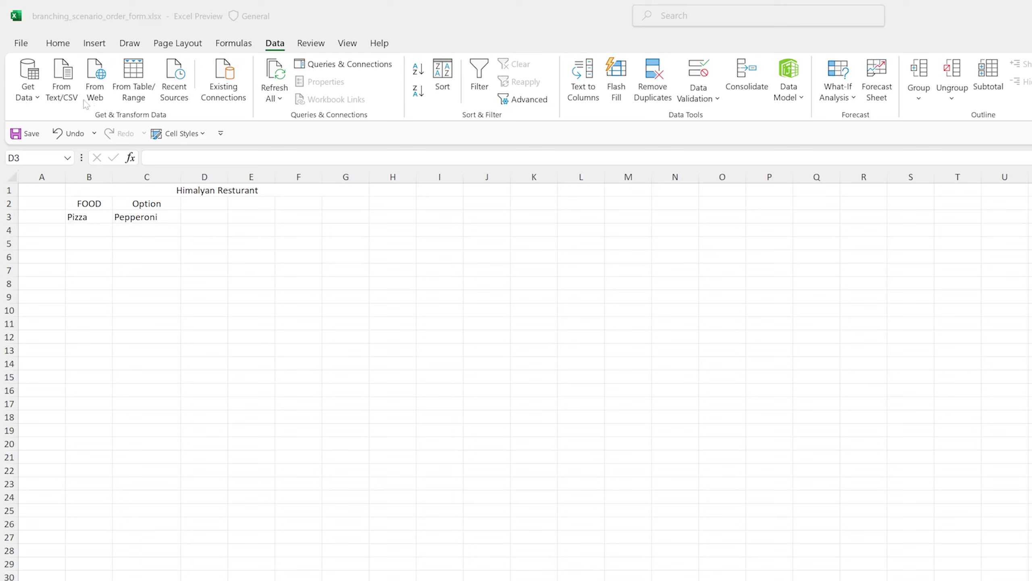
Step: Give B4 a List validation sourced from the Beverage named range, inserted via F3
{"action": "left_click", "coordinate": [106, 285]}
{"action": "left_click", "coordinate": [82, 230]}
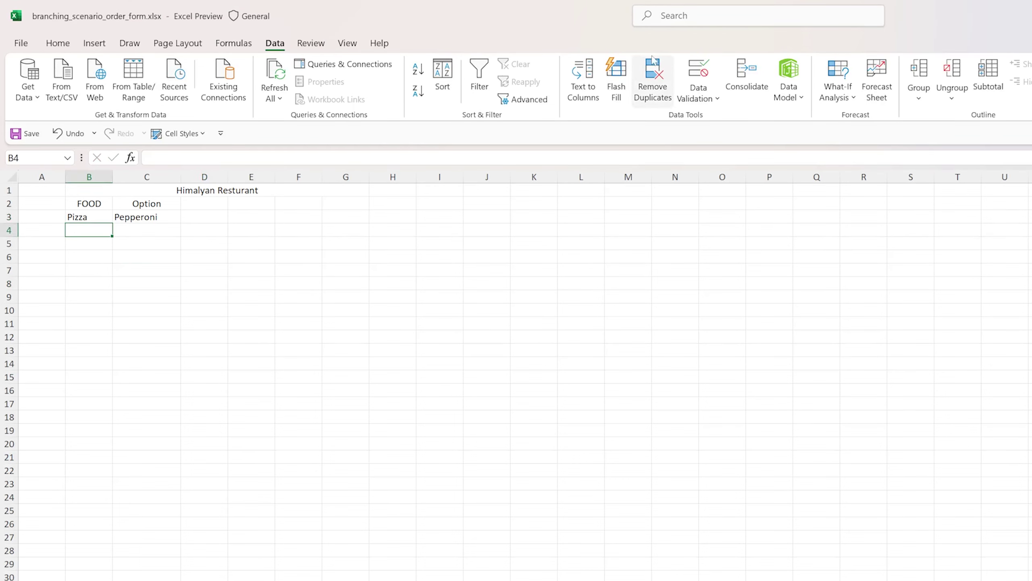
{"action": "left_click", "coordinate": [698, 72]}
{"action": "left_click", "coordinate": [559, 287]}
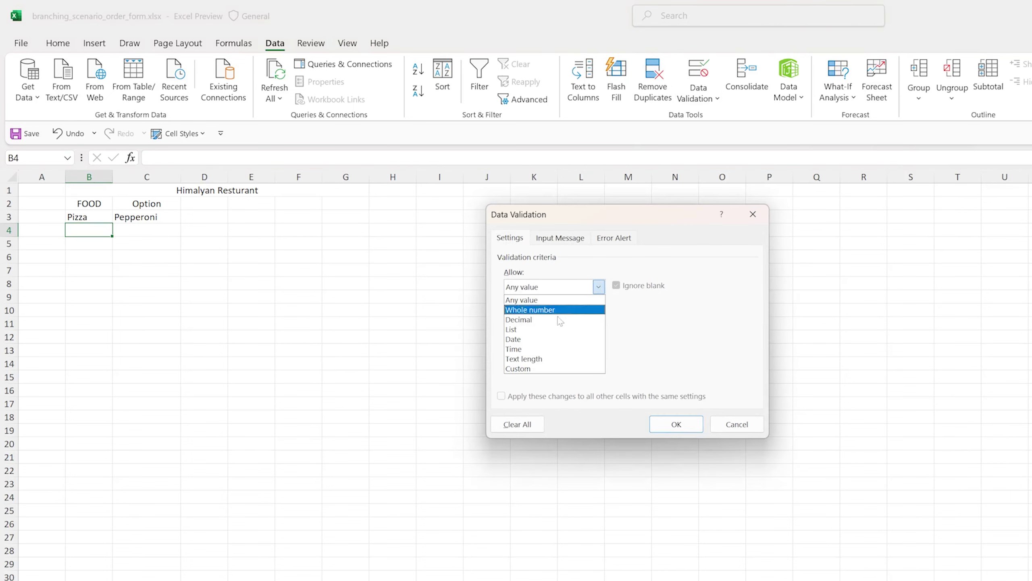
{"action": "left_click", "coordinate": [551, 334]}
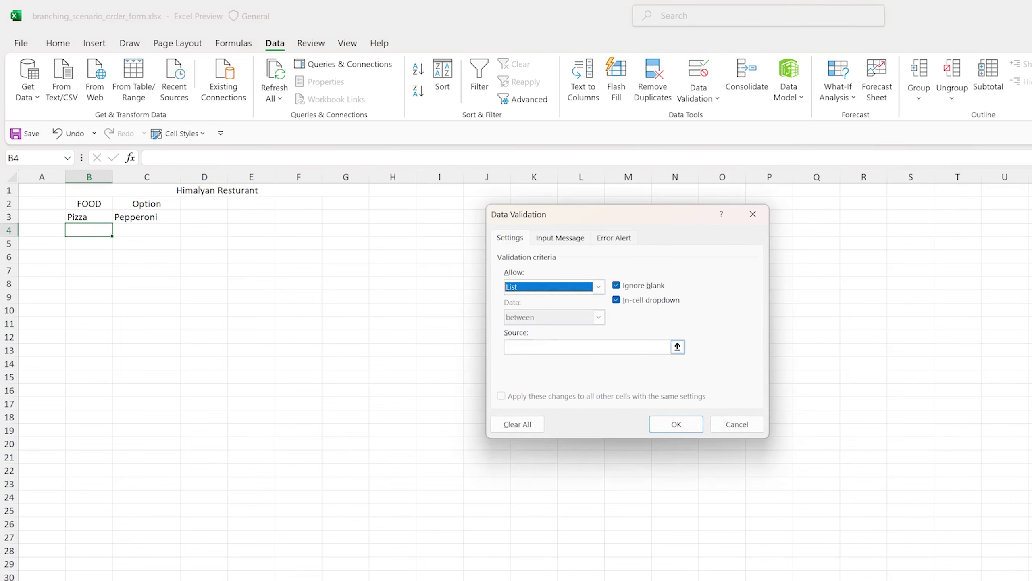
{"action": "left_click", "coordinate": [581, 347]}
{"action": "key", "text": "F3"}
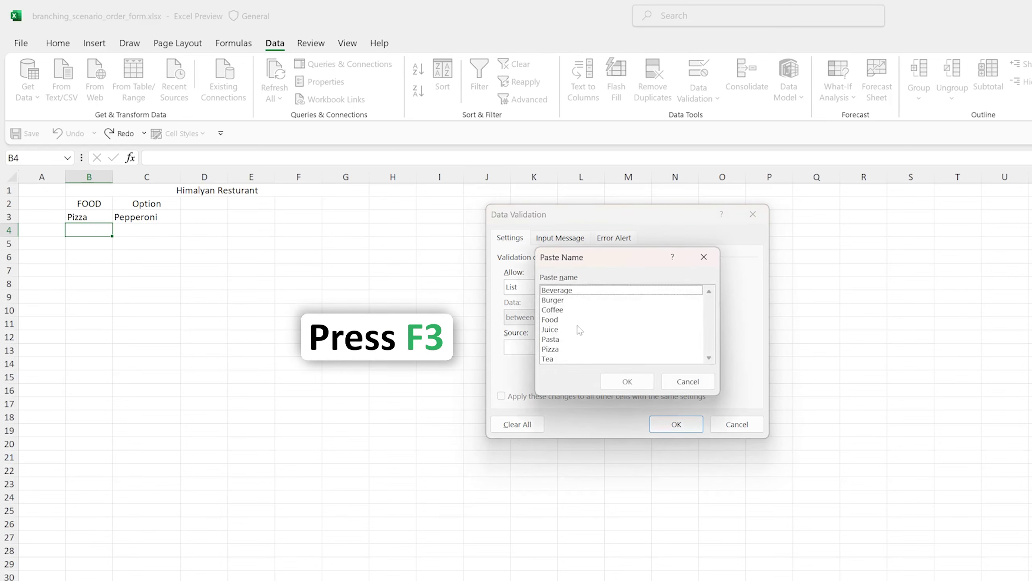
{"action": "left_click", "coordinate": [584, 290]}
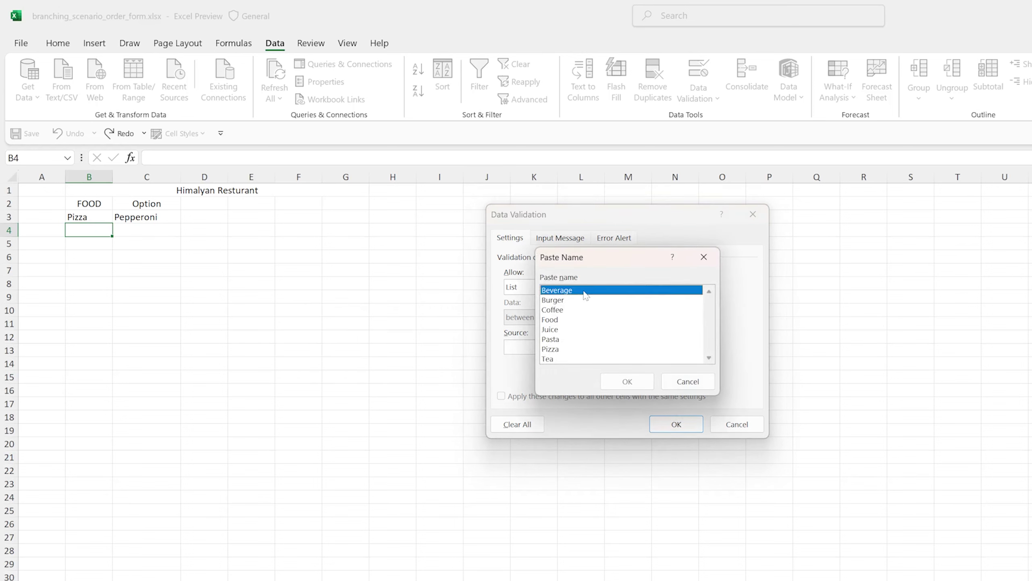
{"action": "left_click", "coordinate": [642, 382]}
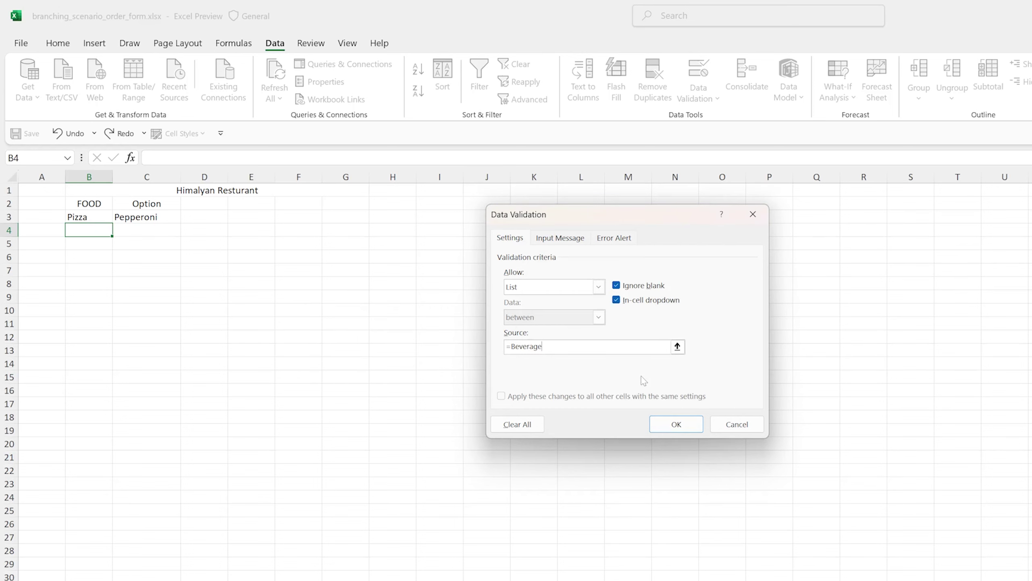
{"action": "left_click", "coordinate": [678, 424]}
Step: Pick Coffee, then Juice in B4's drop-down and move to C4
{"action": "left_click", "coordinate": [118, 230]}
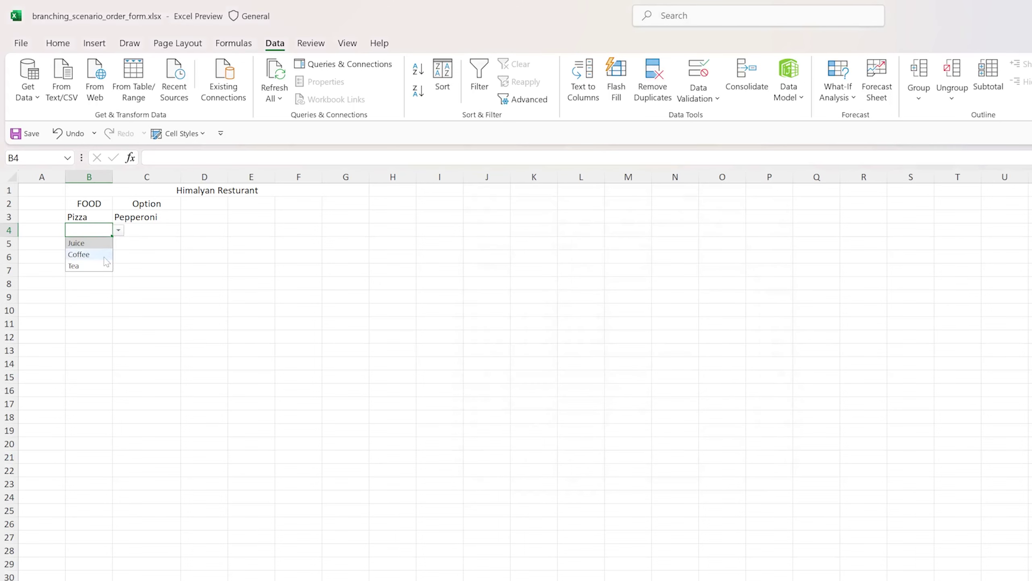
{"action": "left_click", "coordinate": [104, 256]}
{"action": "left_click", "coordinate": [118, 230]}
{"action": "left_click", "coordinate": [95, 243]}
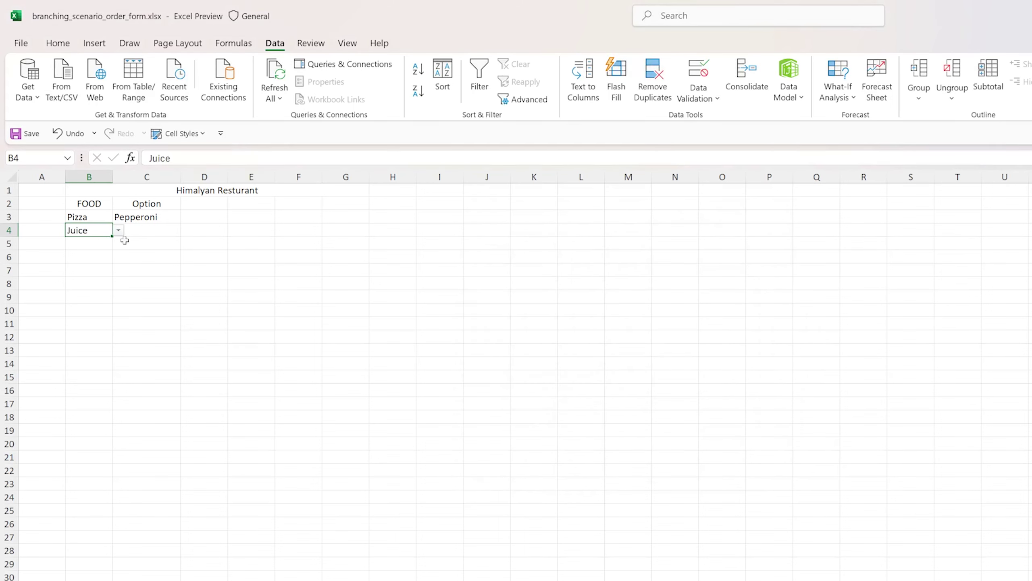
{"action": "key", "text": "Tab"}
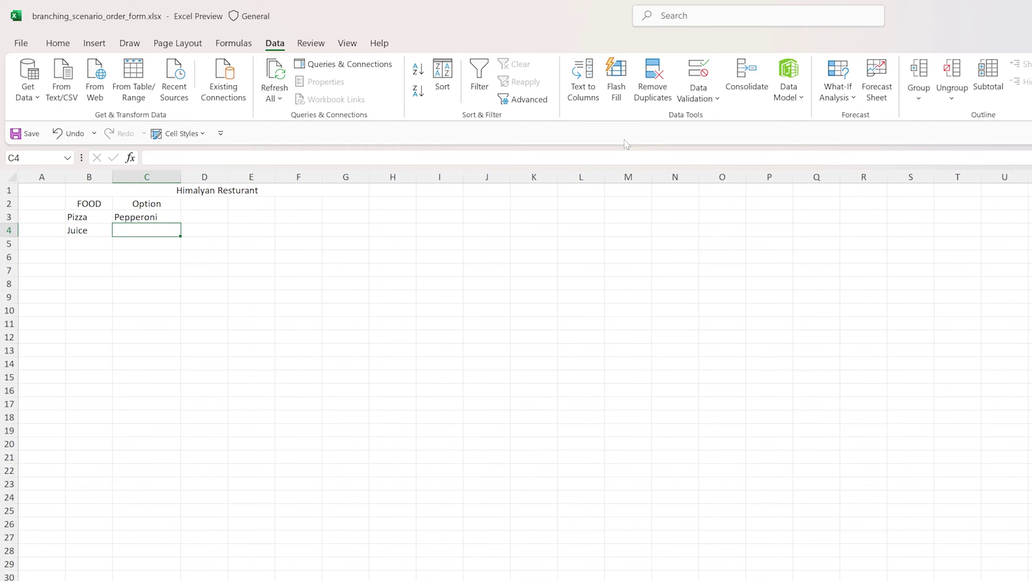
Step: Give C4 a List validation with source =indirect($B$4) so its options follow B4's drink
{"action": "left_click", "coordinate": [698, 74]}
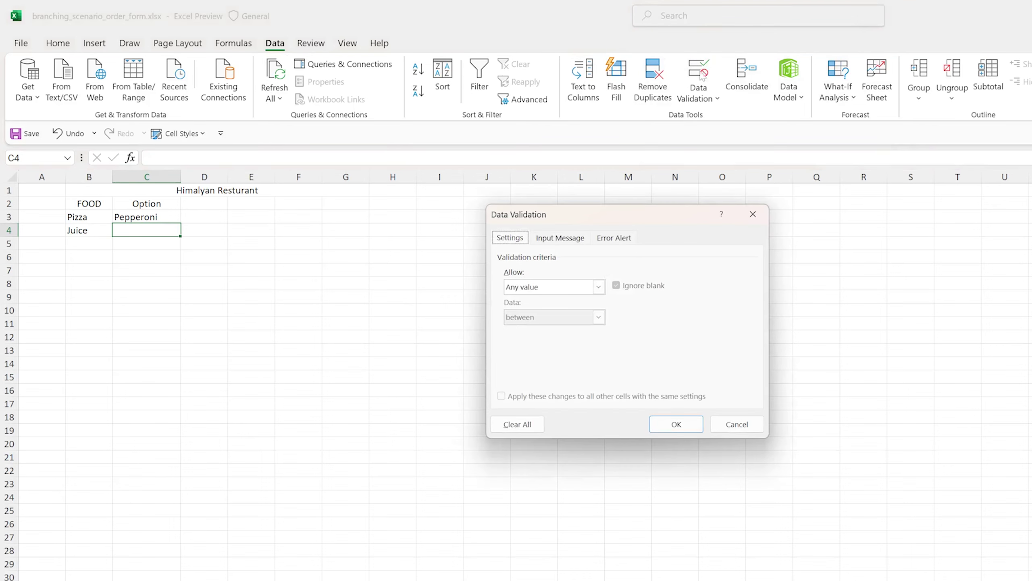
{"action": "left_click", "coordinate": [562, 288]}
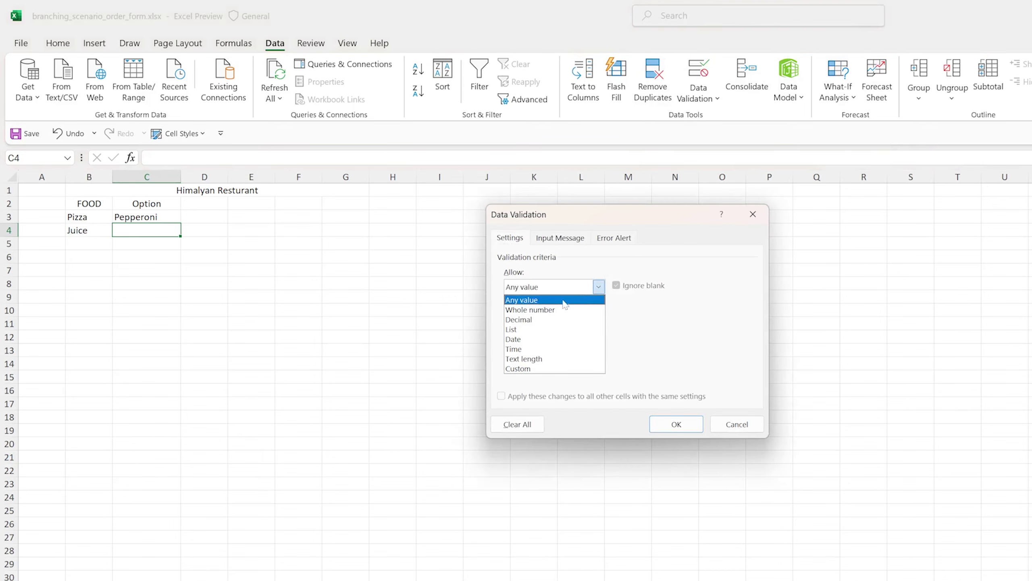
{"action": "left_click", "coordinate": [534, 329]}
{"action": "left_click", "coordinate": [533, 343]}
{"action": "type", "text": "="}
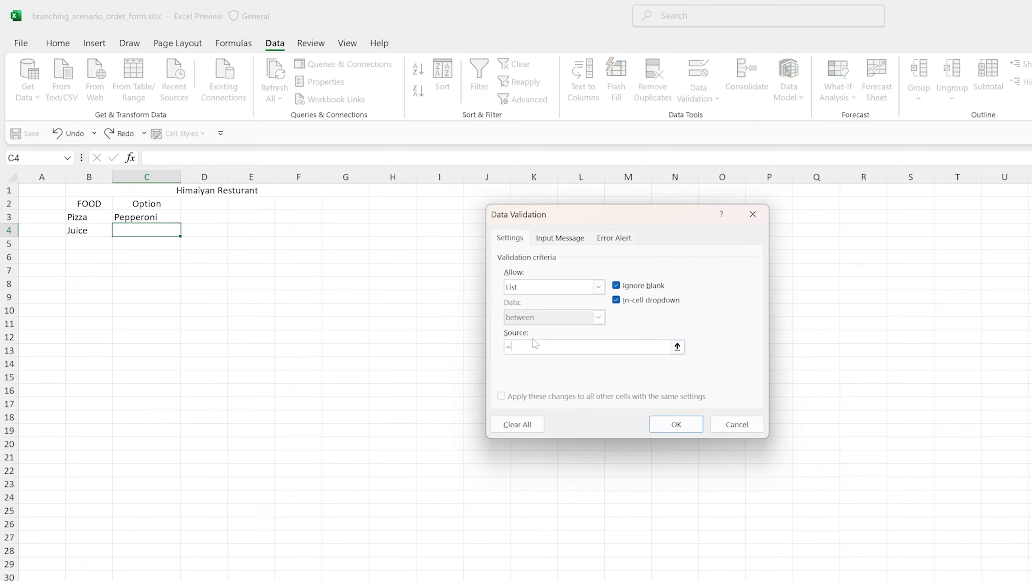
{"action": "type", "text": "indir"}
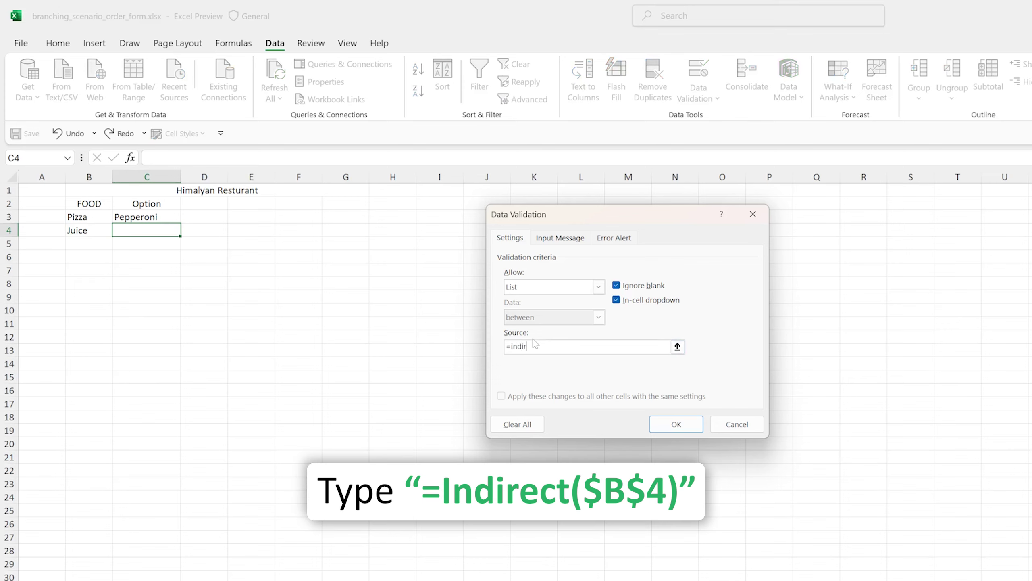
{"action": "type", "text": "ect("}
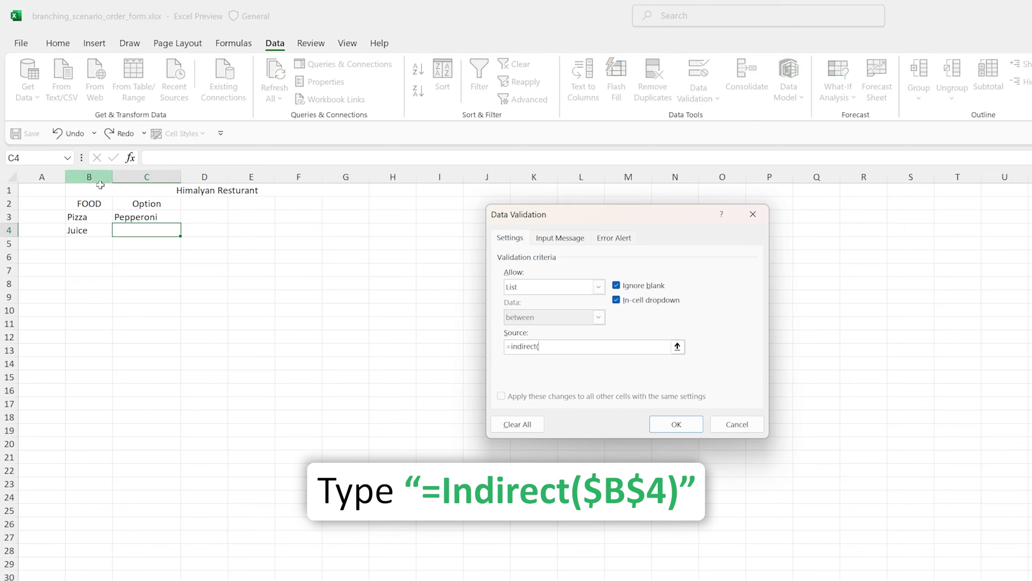
{"action": "left_click", "coordinate": [92, 233]}
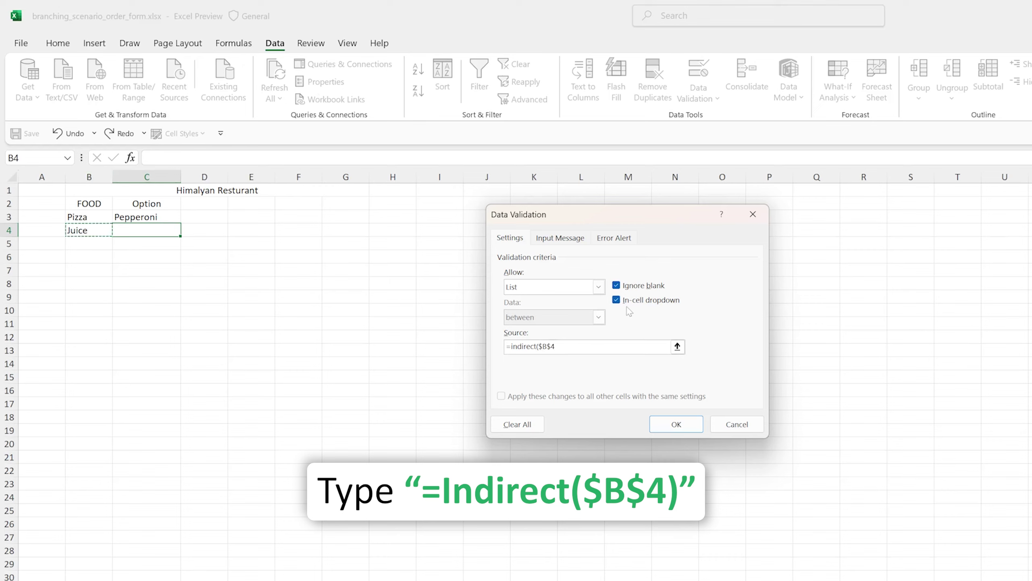
{"action": "type", "text": ")"}
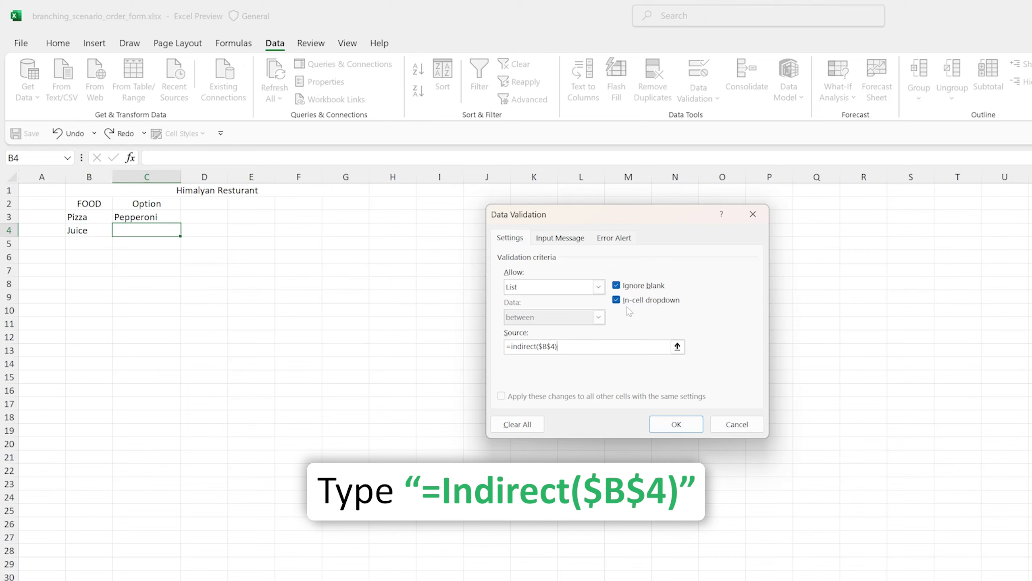
{"action": "left_click", "coordinate": [676, 424]}
{"action": "left_click", "coordinate": [325, 319]}
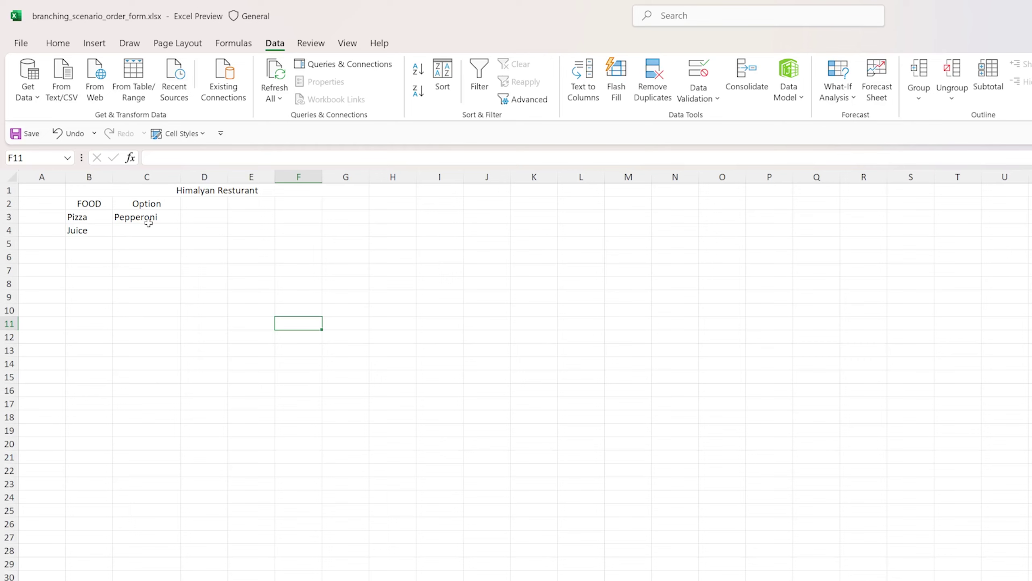
{"action": "left_click", "coordinate": [147, 219]}
Step: Choose Apple from C4's juice options and check the values in B4 and C4
{"action": "left_click", "coordinate": [173, 234]}
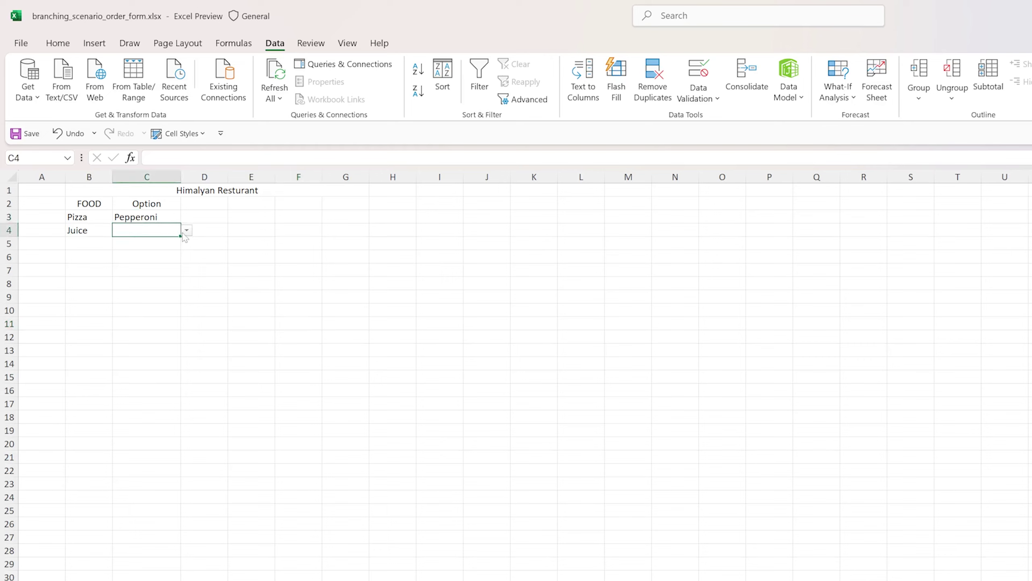
{"action": "left_click", "coordinate": [187, 230]}
{"action": "left_click", "coordinate": [161, 254]}
{"action": "left_click", "coordinate": [251, 364]}
{"action": "left_click", "coordinate": [92, 230]}
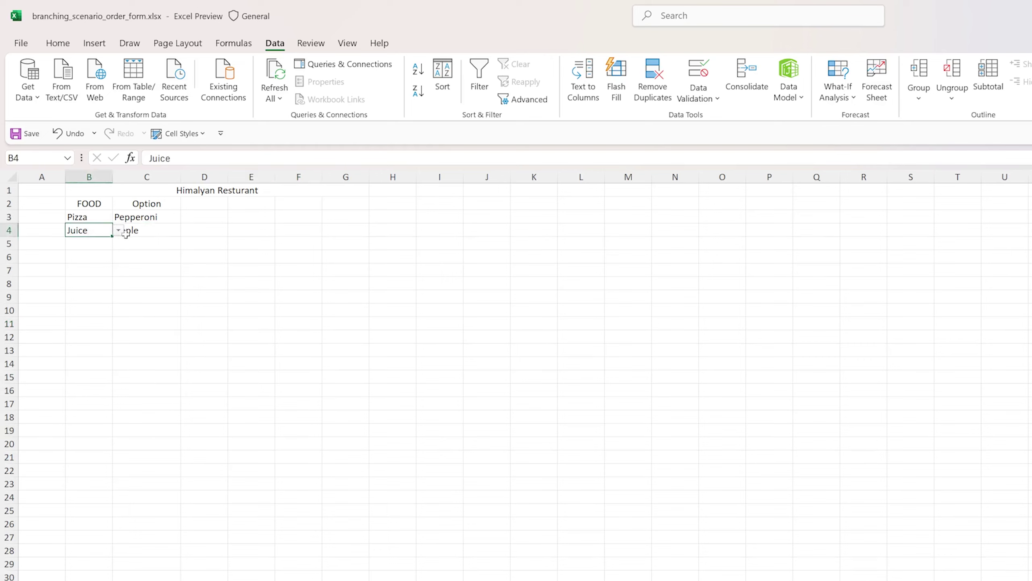
{"action": "left_click", "coordinate": [178, 230]}
{"action": "left_click", "coordinate": [194, 233]}
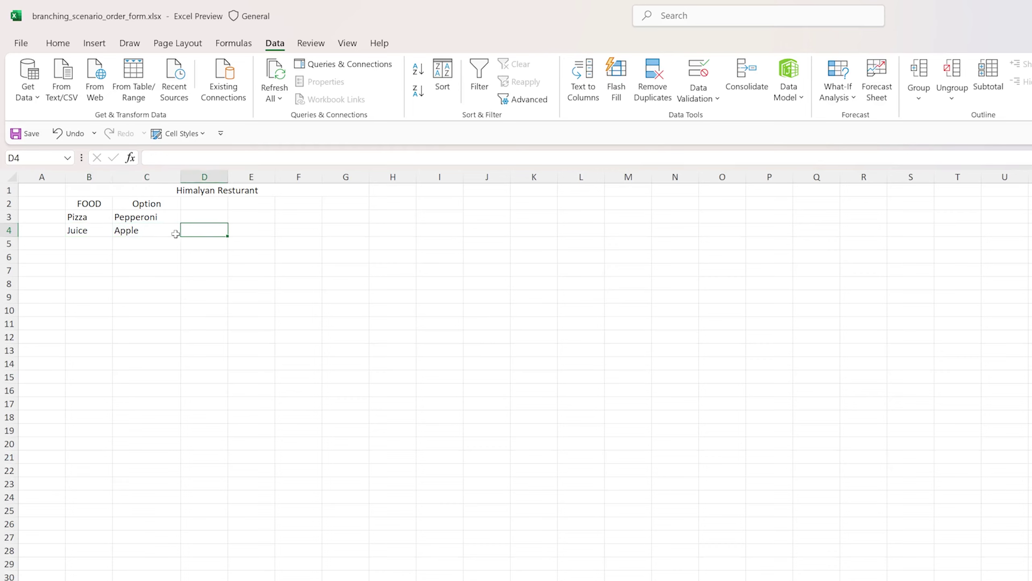
{"action": "left_click", "coordinate": [177, 230]}
Step: Reopen C4's juice options, keep Apple, and zoom in on the sheet
{"action": "left_click", "coordinate": [187, 230]}
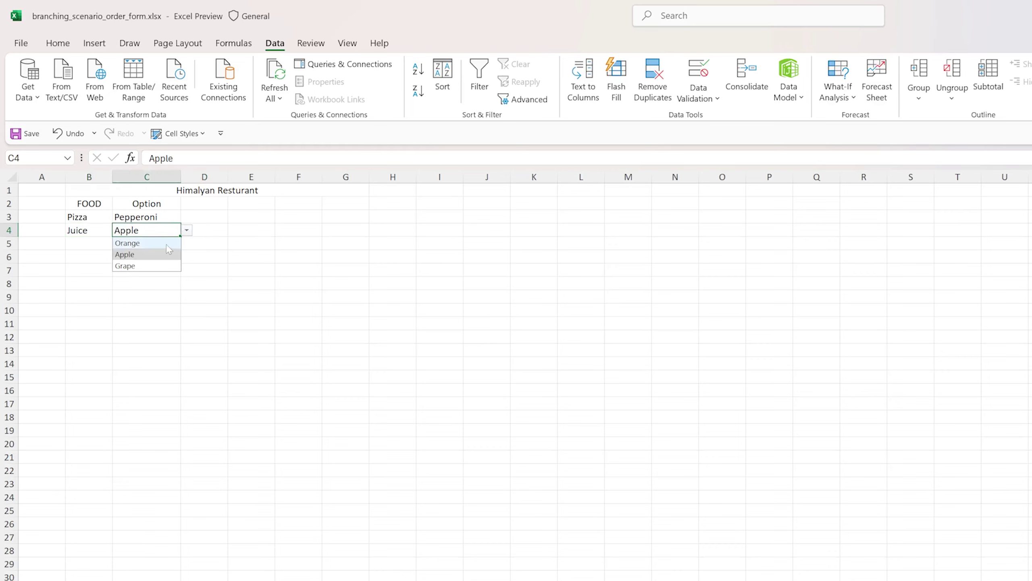
{"action": "key", "text": "Escape"}
{"action": "key", "text": "Left"}
{"action": "scroll", "coordinate": [184, 357], "scroll_direction": "up", "scroll_amount": 5}
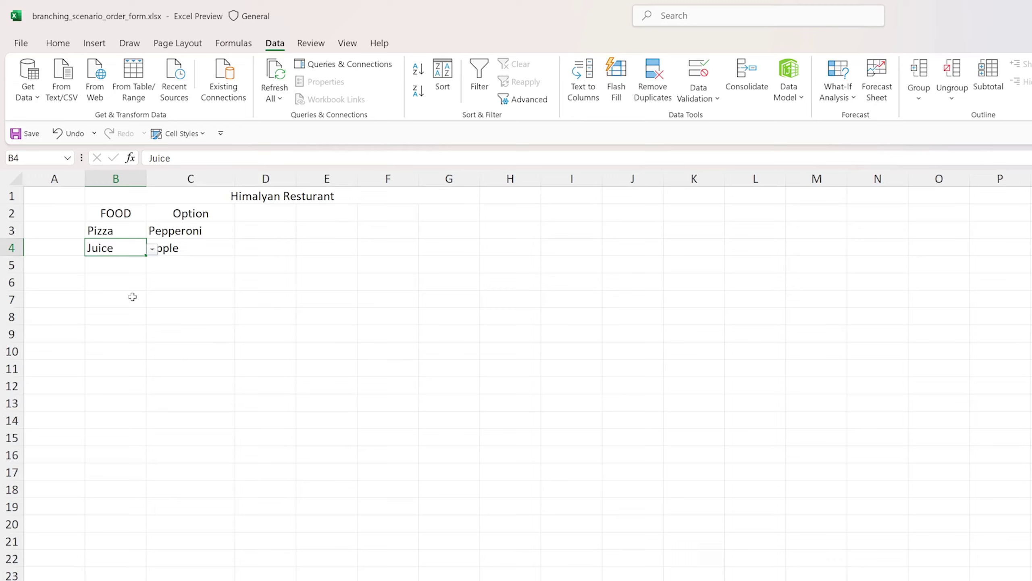
{"action": "left_click", "coordinate": [339, 300]}
Step: Switch B4 to Tea, then pick Black Tea and finally Herbal Tea in C4
{"action": "left_click", "coordinate": [210, 302]}
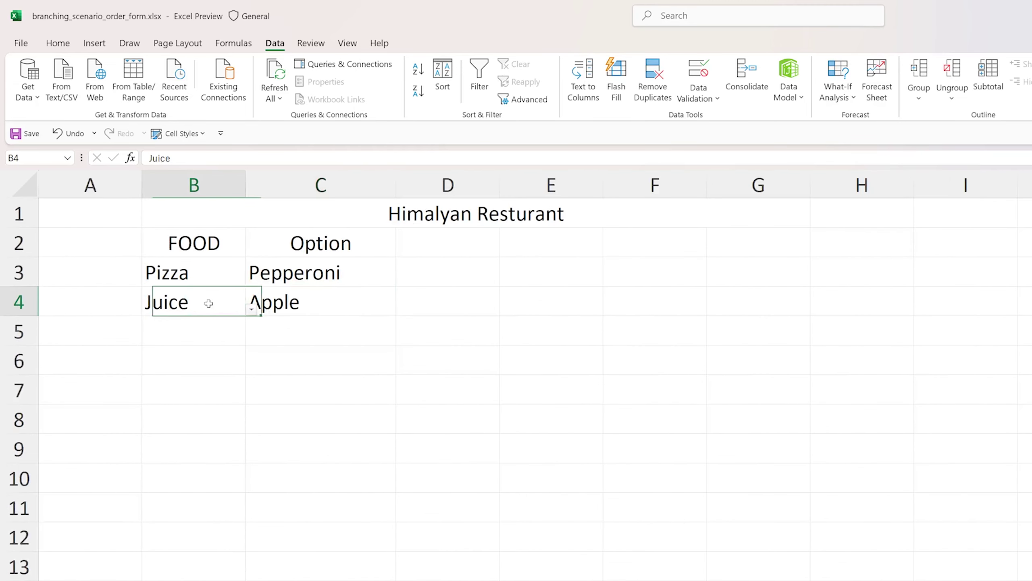
{"action": "left_click", "coordinate": [249, 309]}
{"action": "left_click", "coordinate": [162, 345]}
{"action": "left_click", "coordinate": [321, 307]}
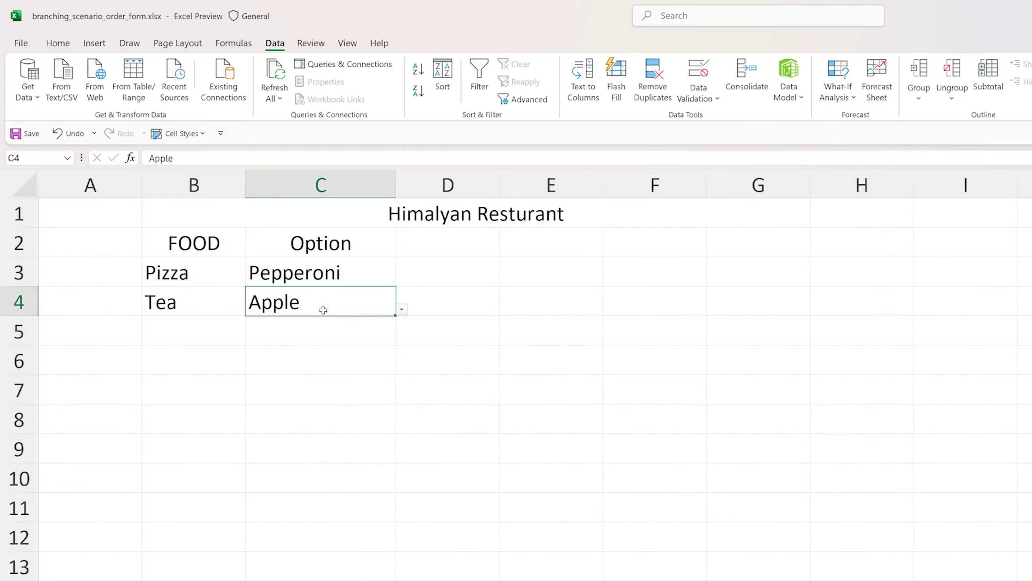
{"action": "left_click", "coordinate": [402, 311]}
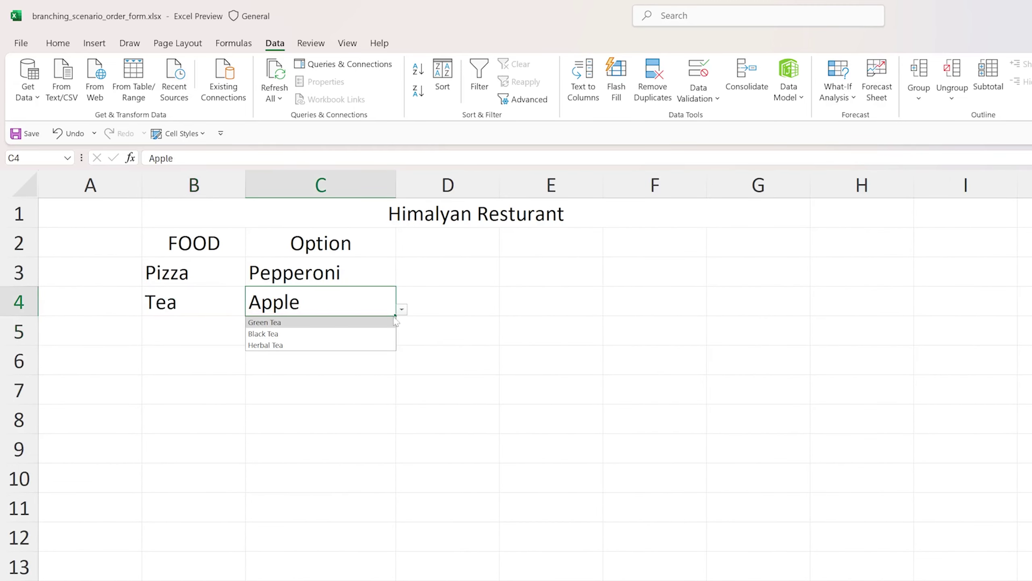
{"action": "left_click", "coordinate": [363, 336]}
{"action": "left_click", "coordinate": [402, 309]}
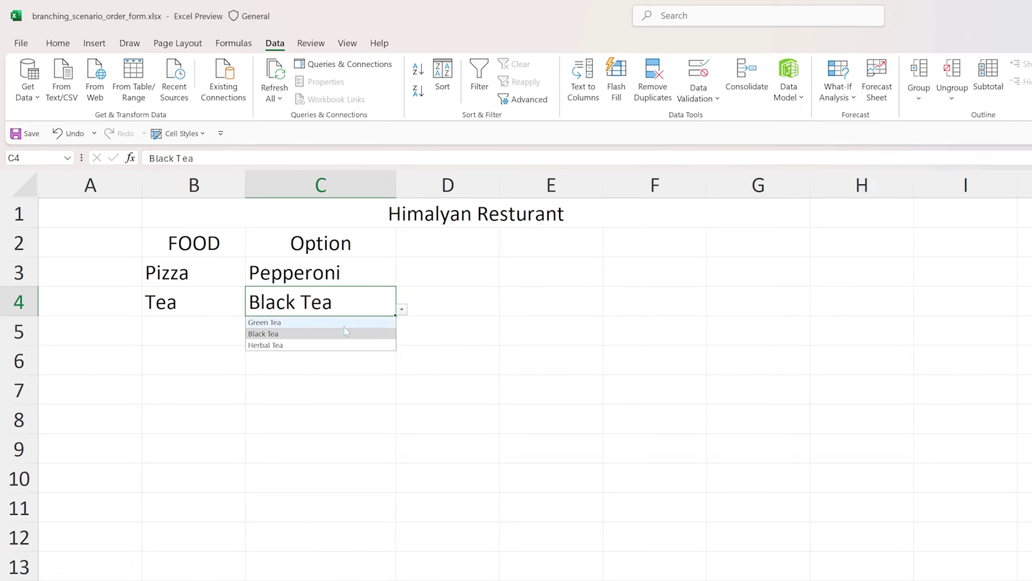
{"action": "left_click", "coordinate": [345, 345]}
{"action": "left_click", "coordinate": [320, 537]}
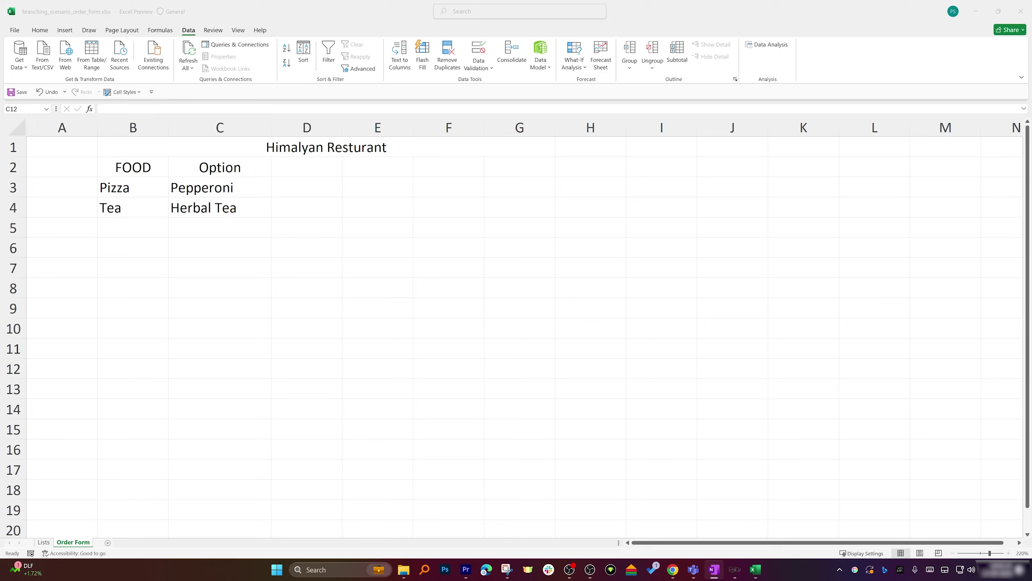